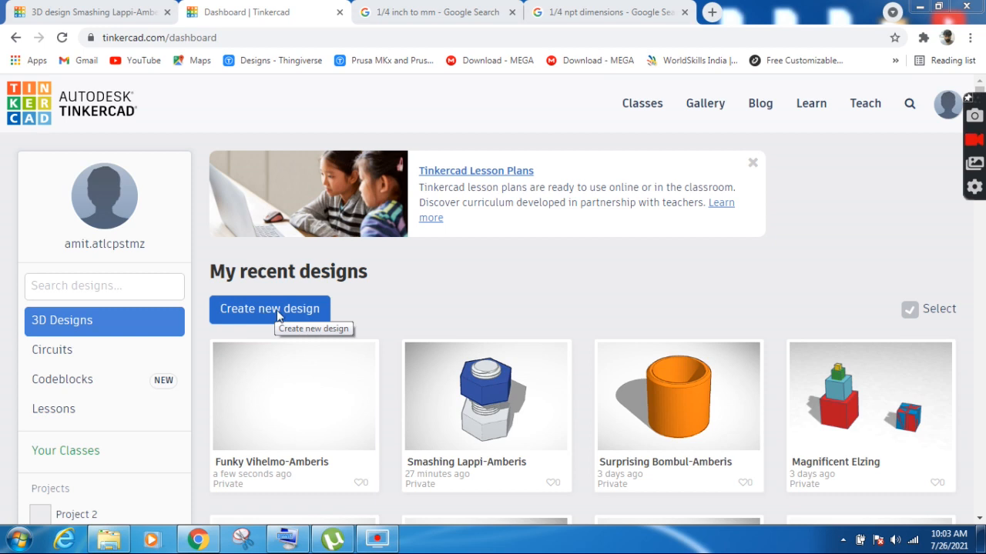
Create a new 3D design and consult the open inch-to-millimetre conversion and 1/4 NPT dimensions pages.
left_click(276, 310)
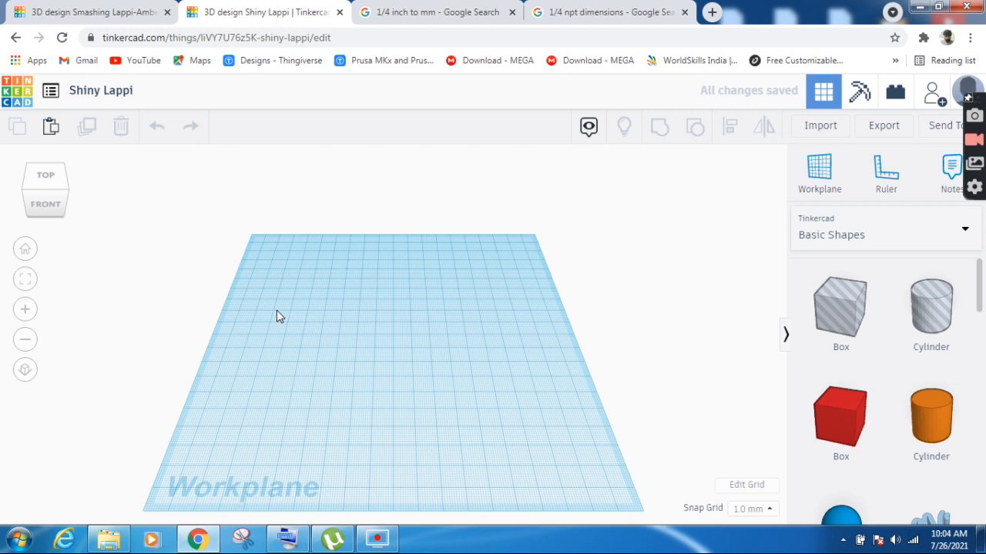
left_click(432, 15)
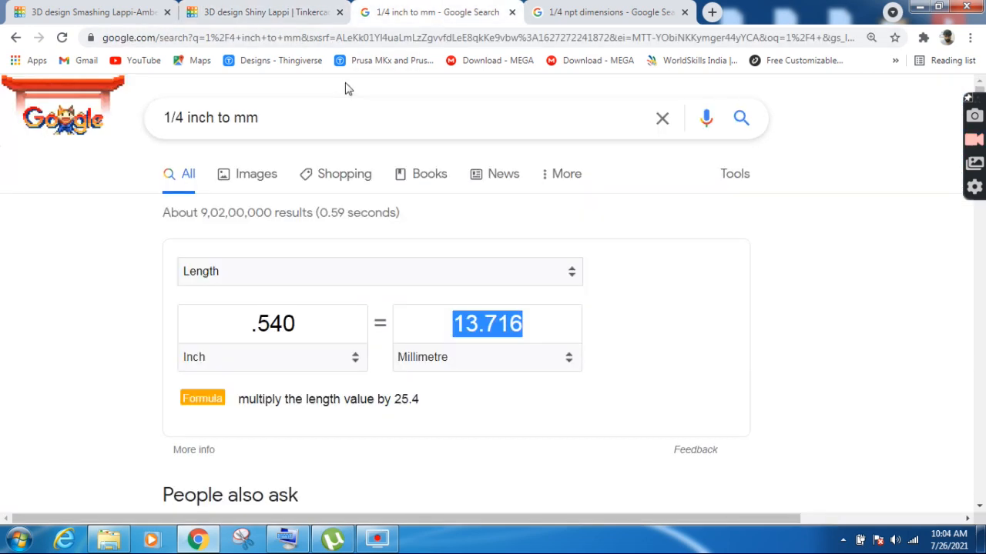
left_click(592, 8)
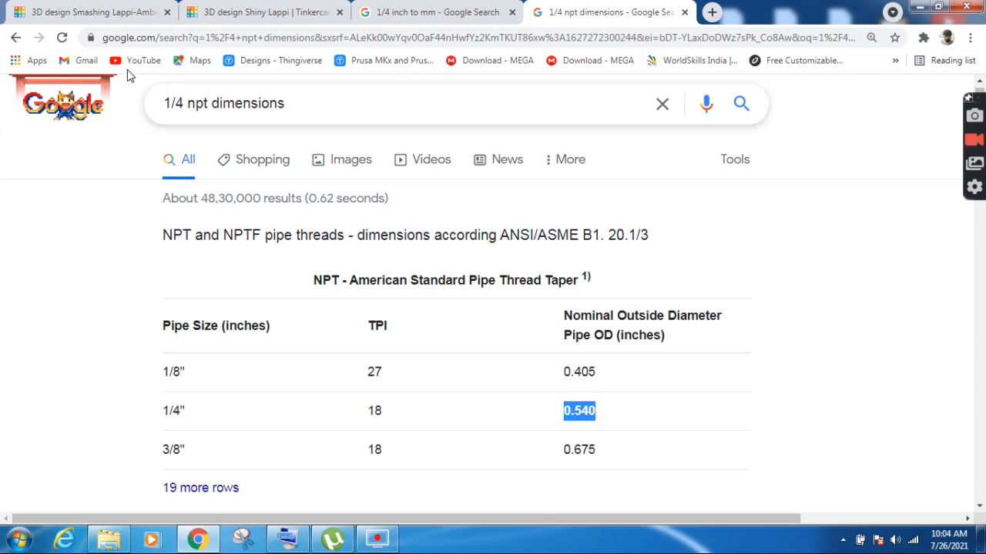
left_click(271, 8)
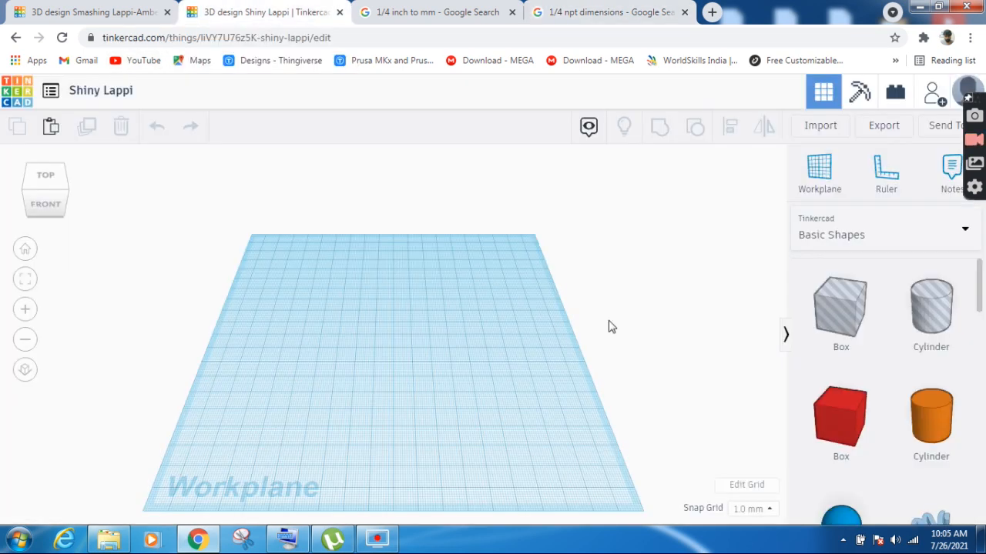
Place an ISO metric thread from the Featured shape generators in the middle of the workplane.
left_click(867, 240)
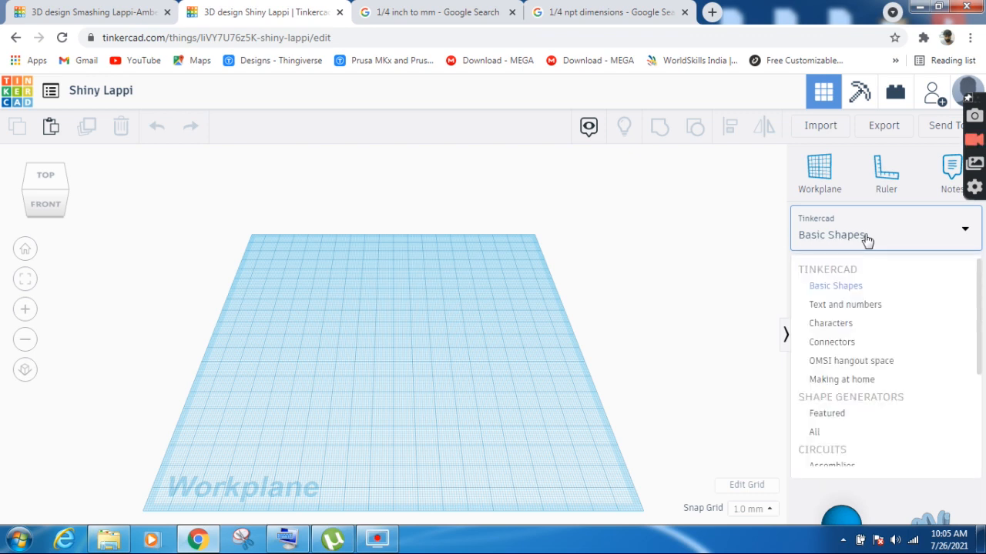
left_click(834, 416)
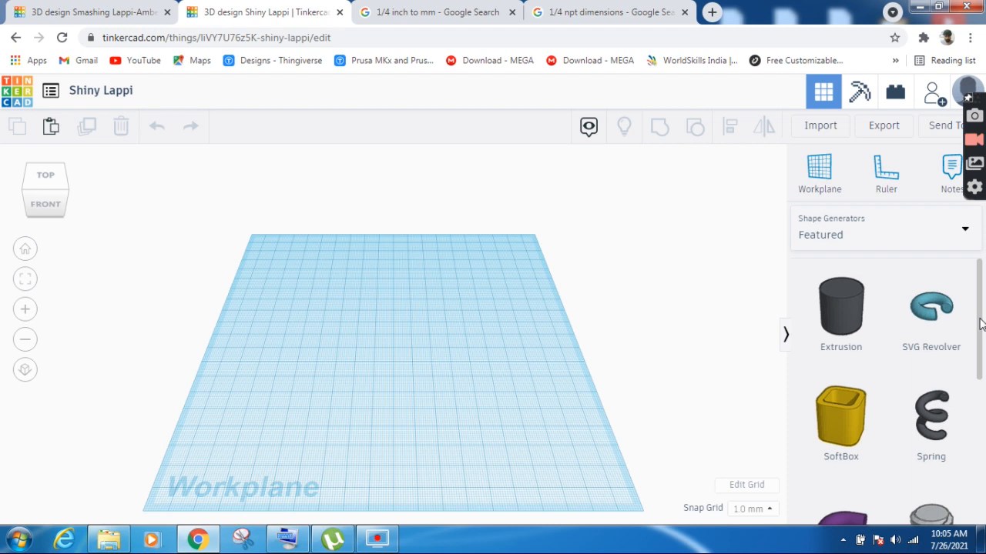
left_click_drag(981, 323, 981, 366)
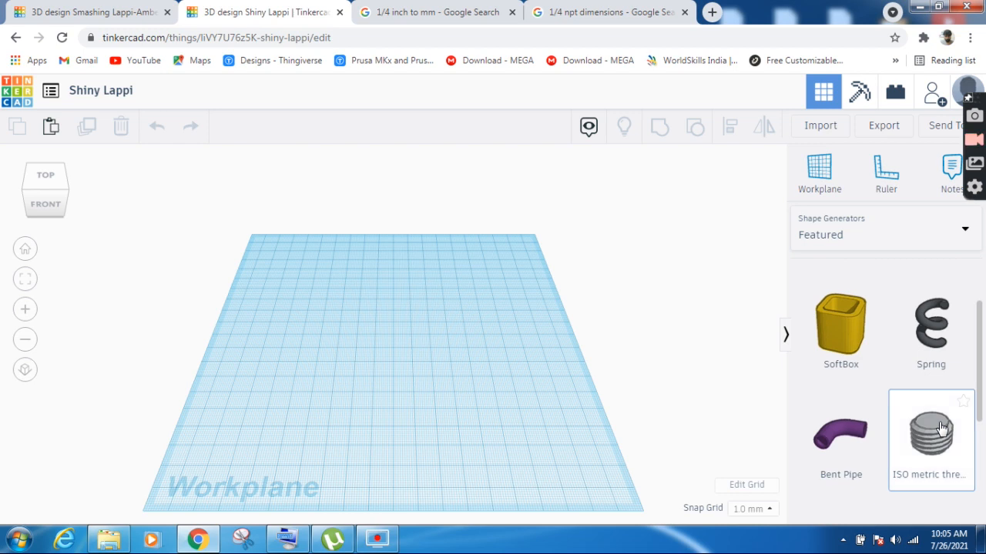
left_click_drag(940, 428, 388, 362)
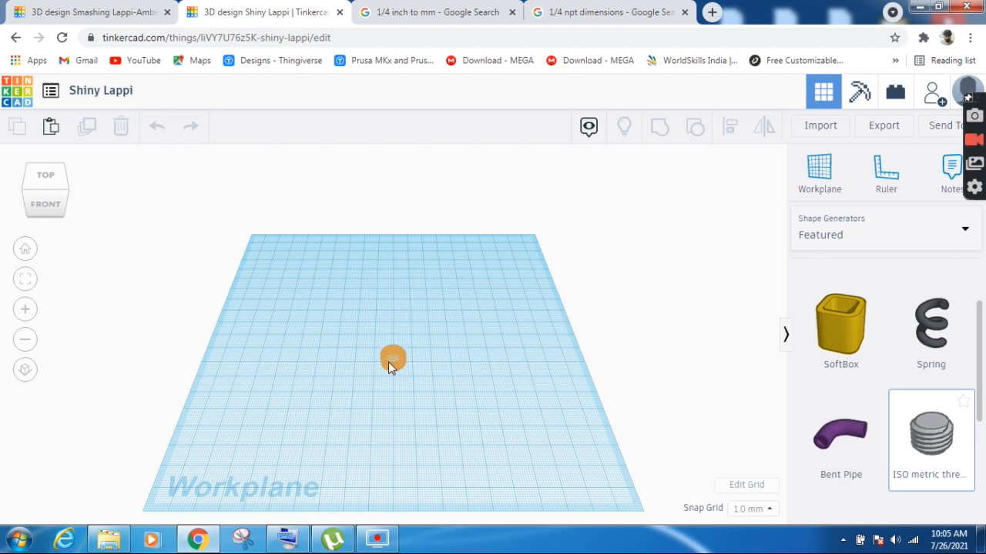
left_click(46, 205)
left_click_drag(45, 202, 48, 205)
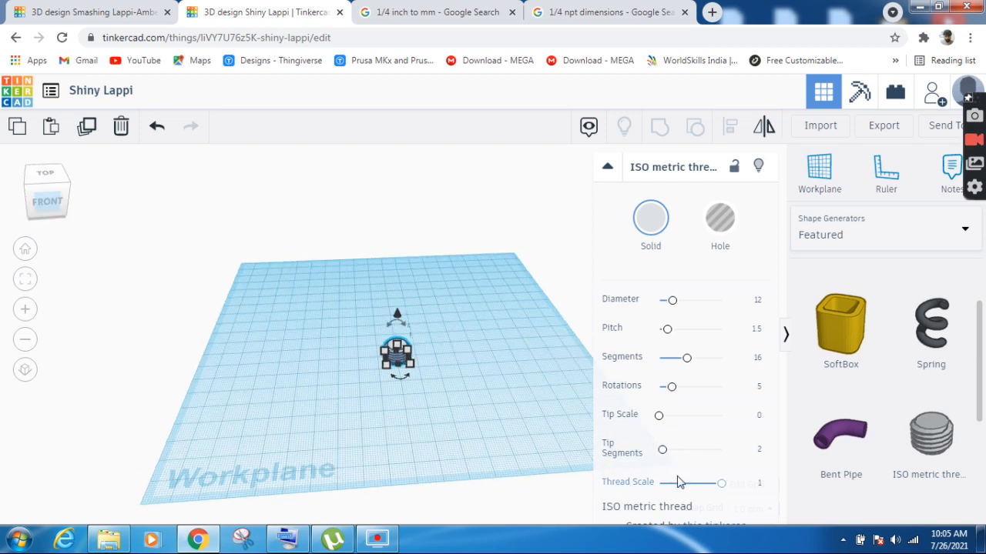
scroll(231, 334, "down", 3)
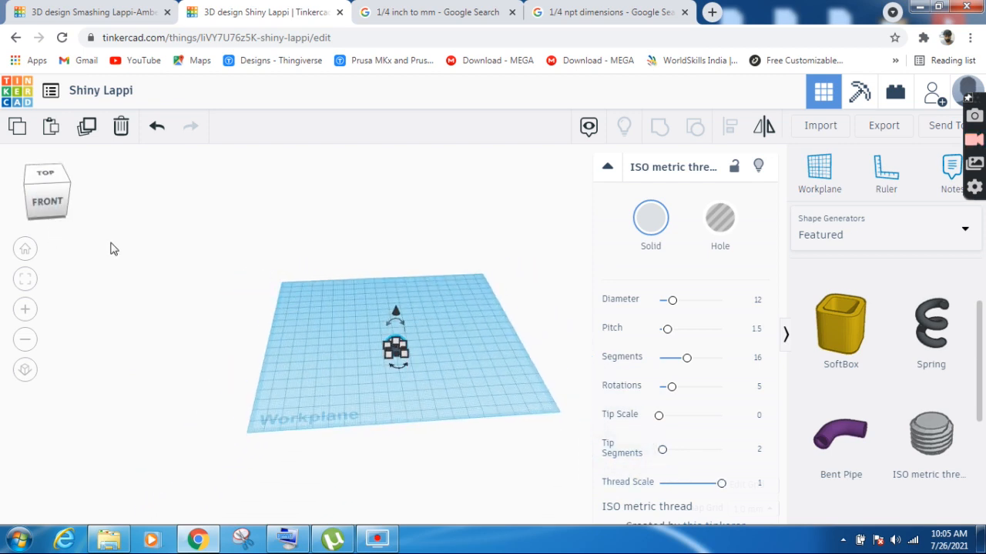
left_click(48, 204)
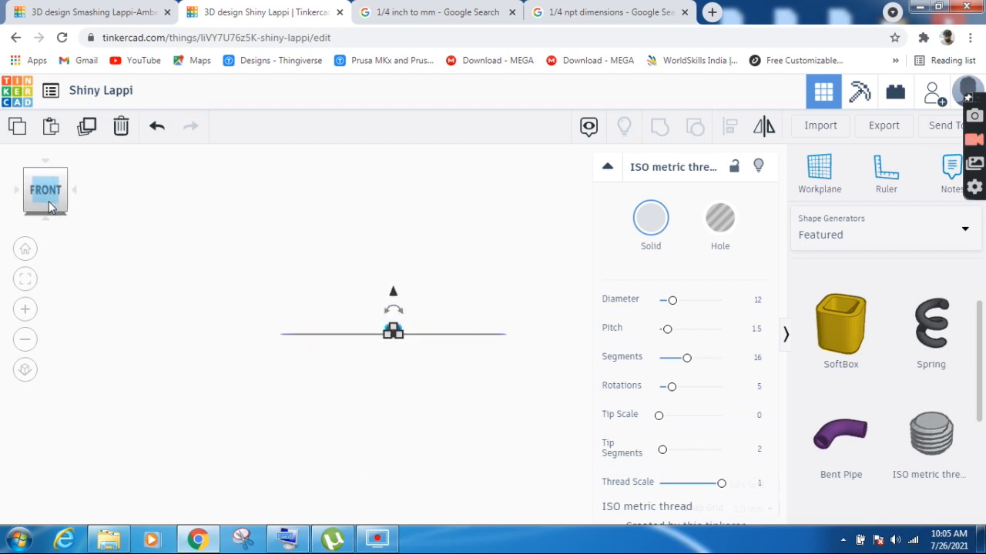
left_click(45, 175)
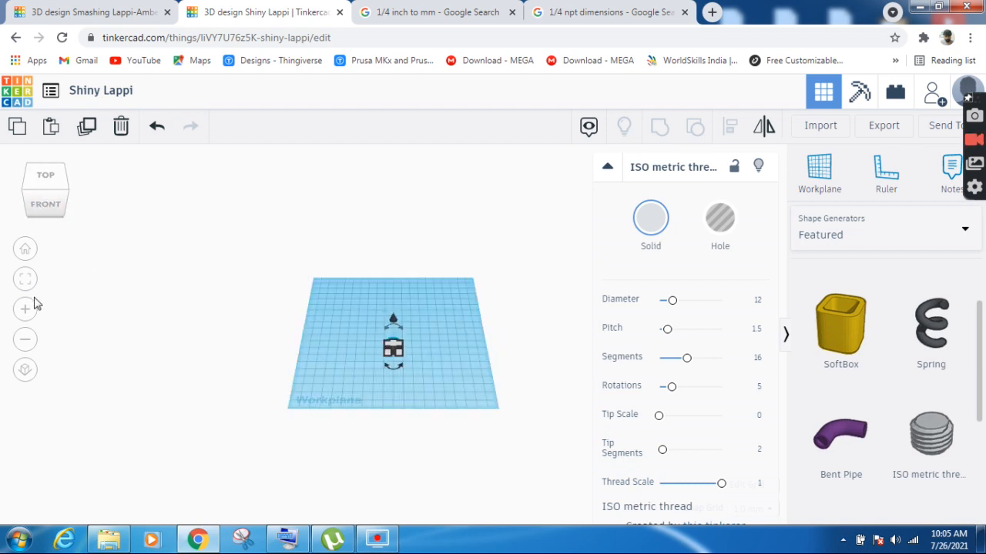
Copy the 1/4" pipe's nominal outside diameter, 0.540, from the NPT table into the length converter's inch value.
left_click(623, 9)
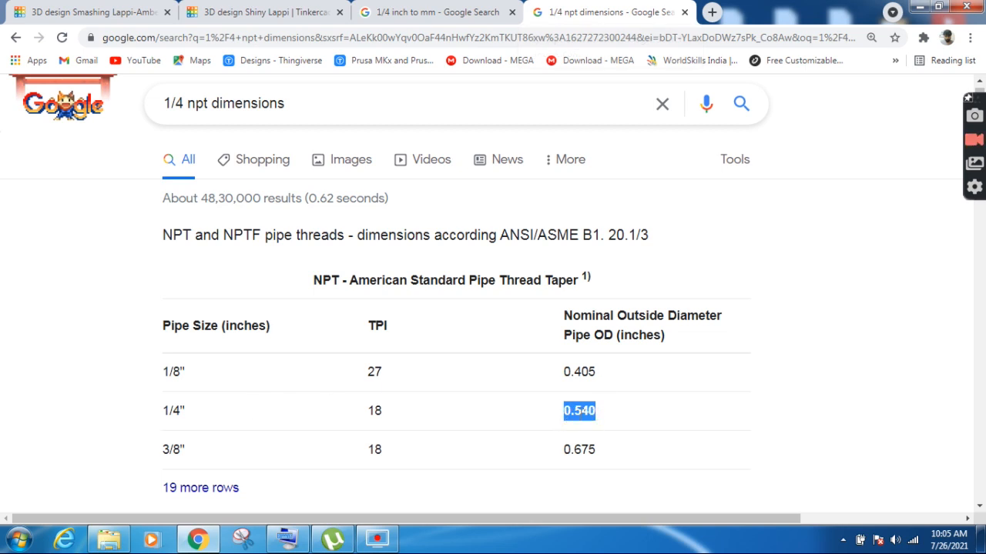
right_click(592, 411)
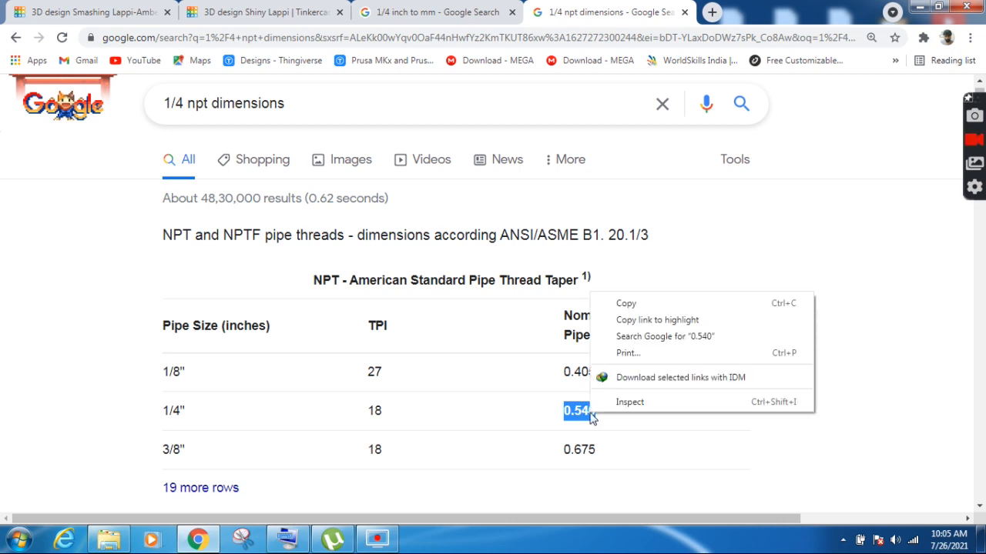
left_click(644, 306)
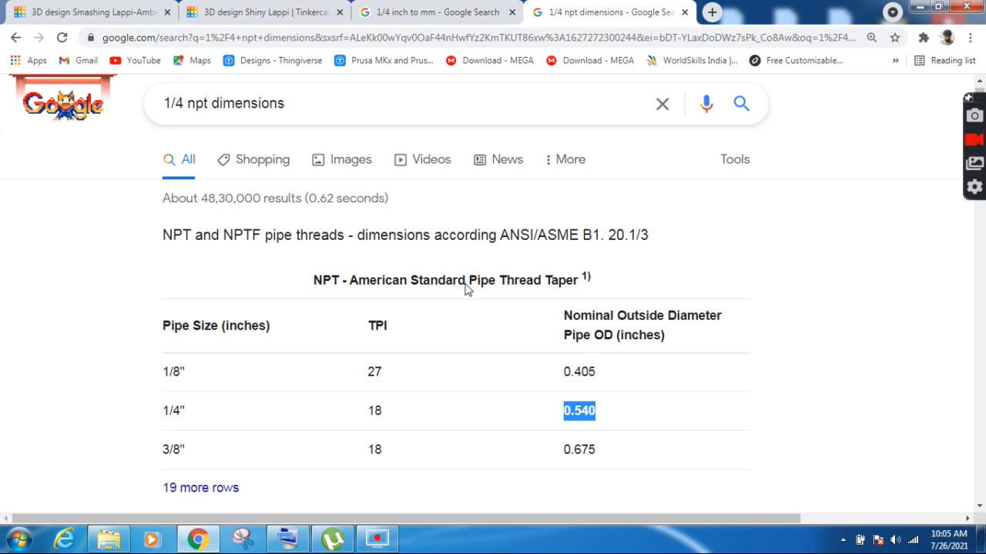
left_click(424, 11)
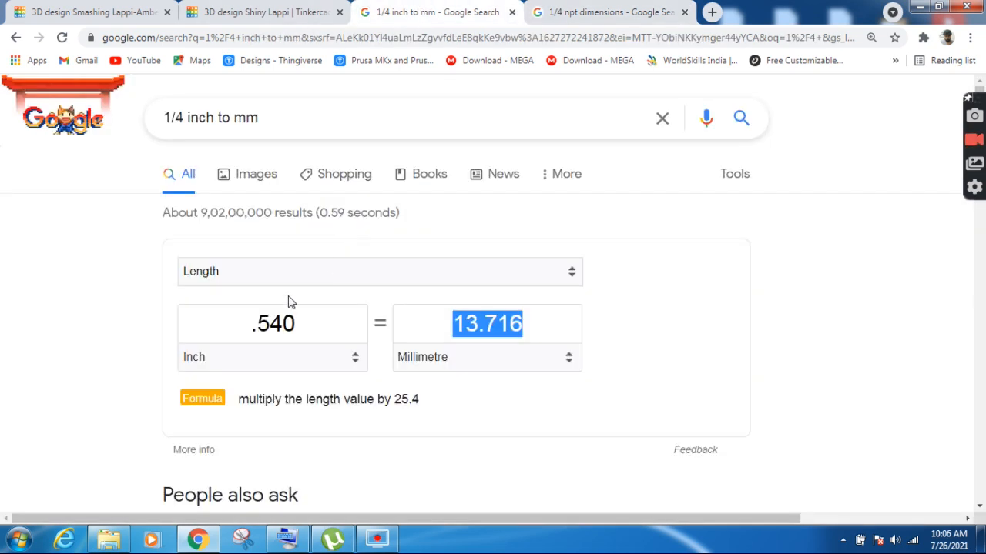
left_click_drag(305, 322, 244, 330)
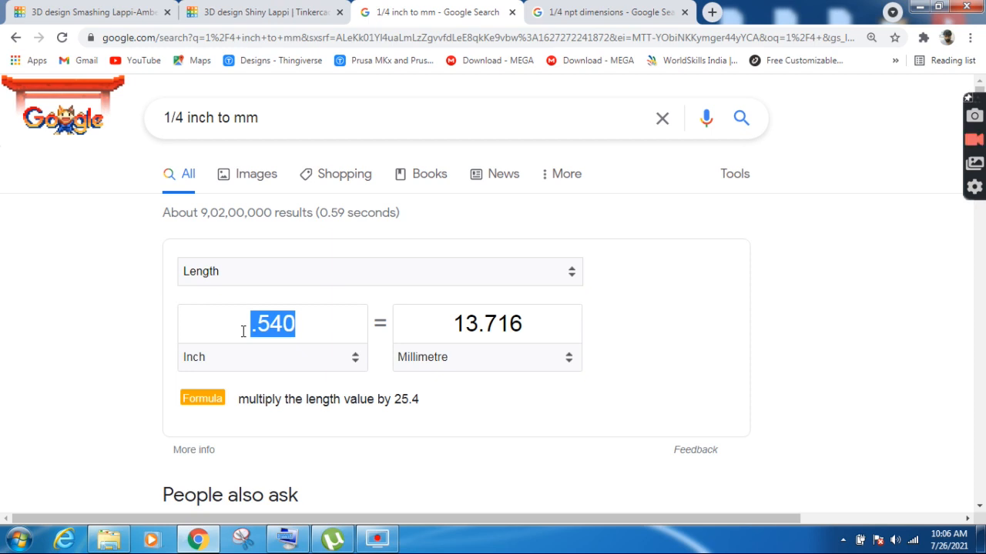
key("ctrl+v")
key("ctrl+a")
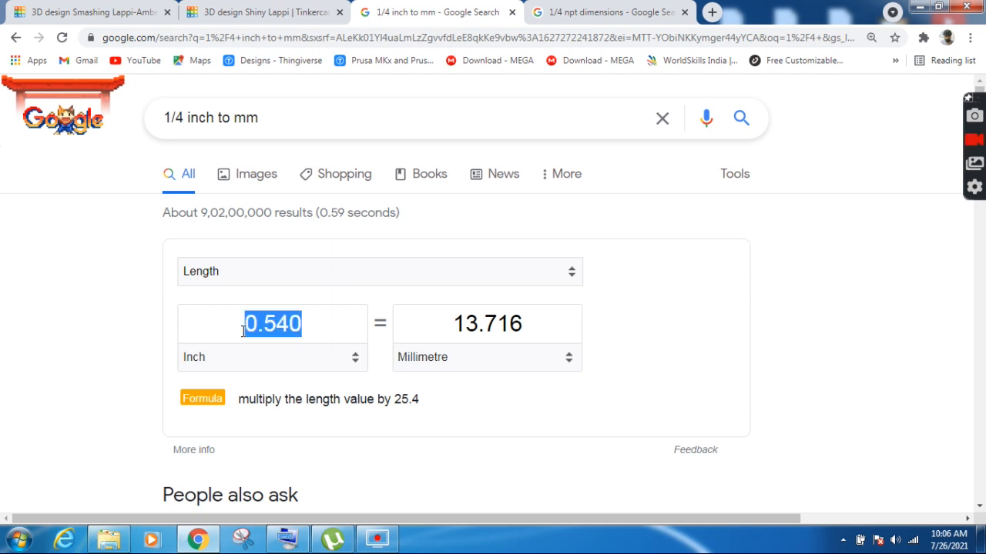
Copy the converted millimetre value and set the ISO metric thread's diameter to 13.716 in the Tinkercad design.
scroll(267, 331, "right", 1)
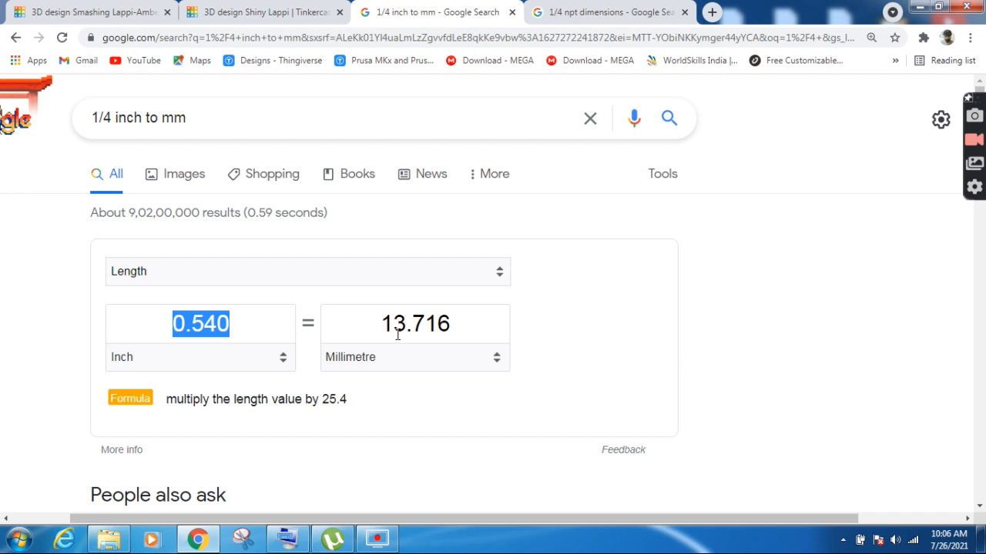
left_click_drag(455, 321, 380, 323)
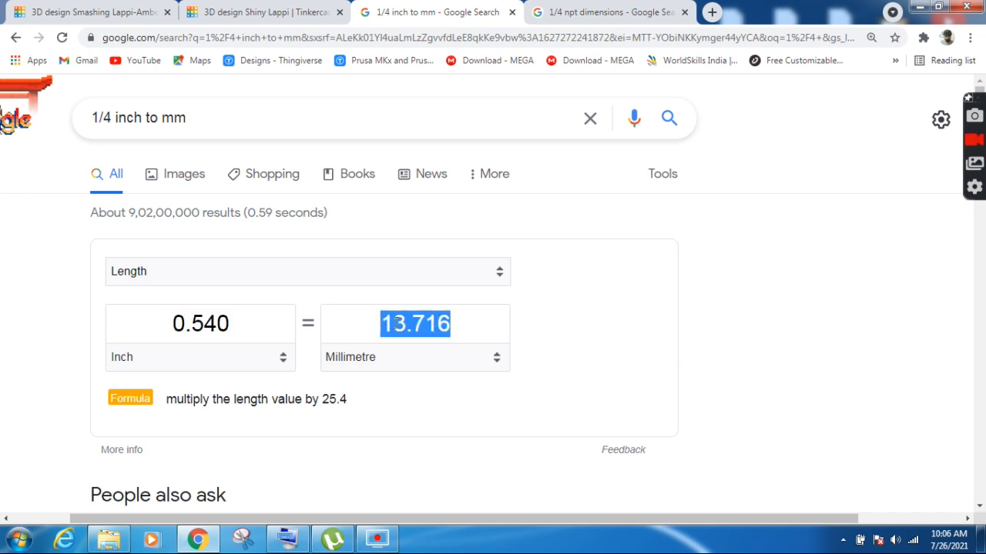
right_click(401, 323)
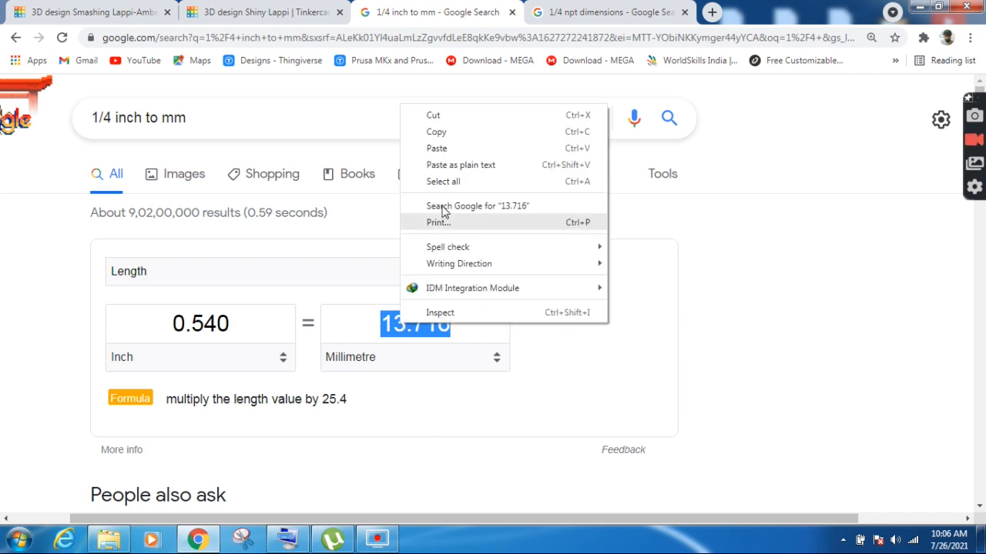
left_click(437, 132)
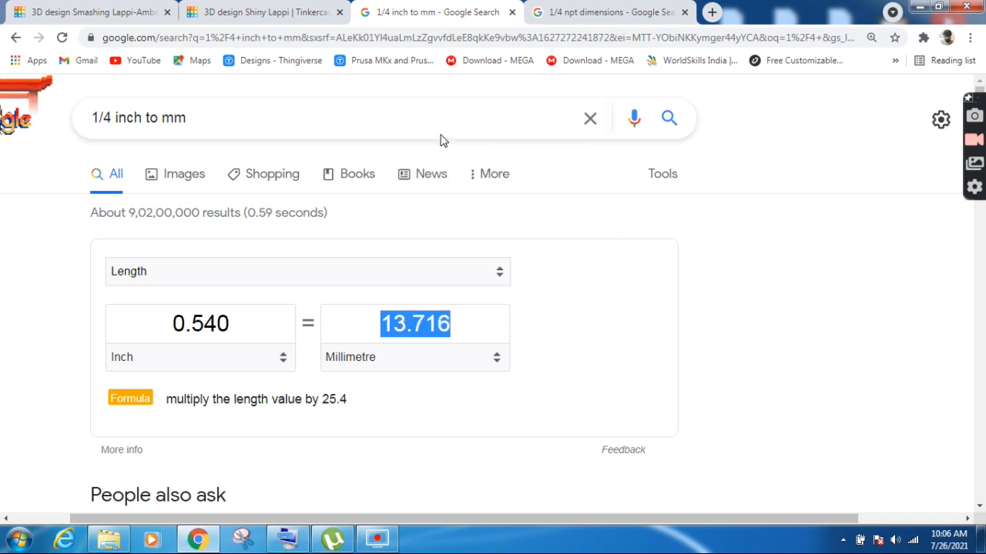
left_click(281, 14)
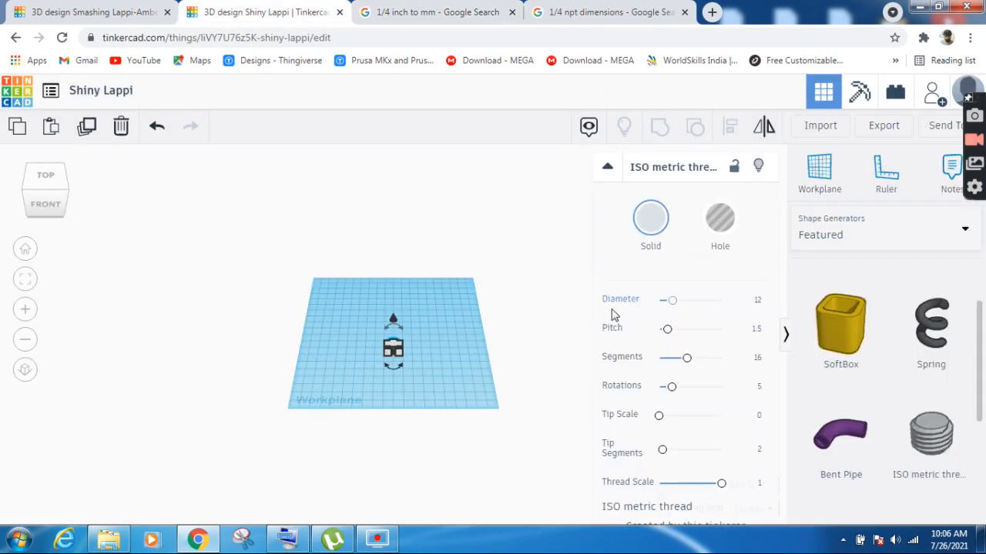
left_click(758, 301)
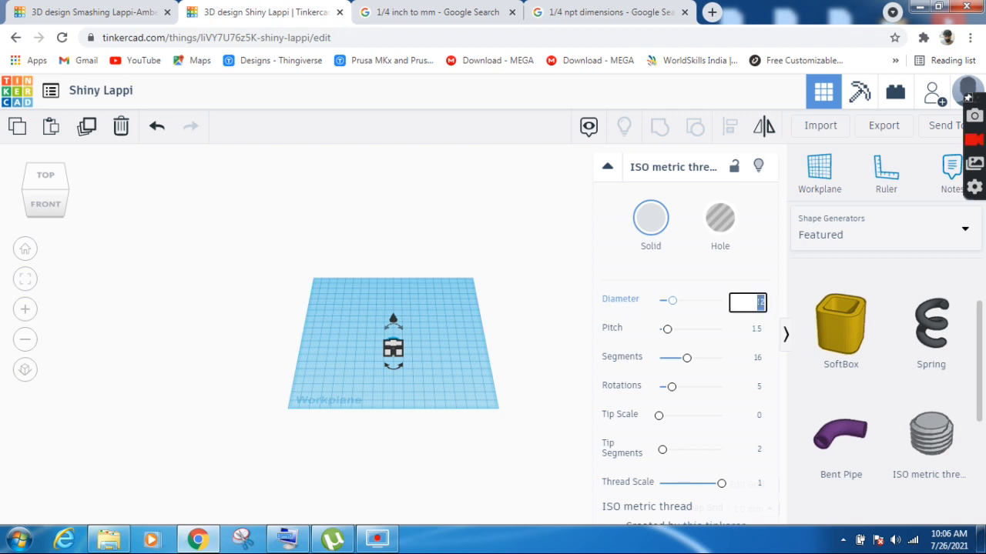
key("ctrl+v")
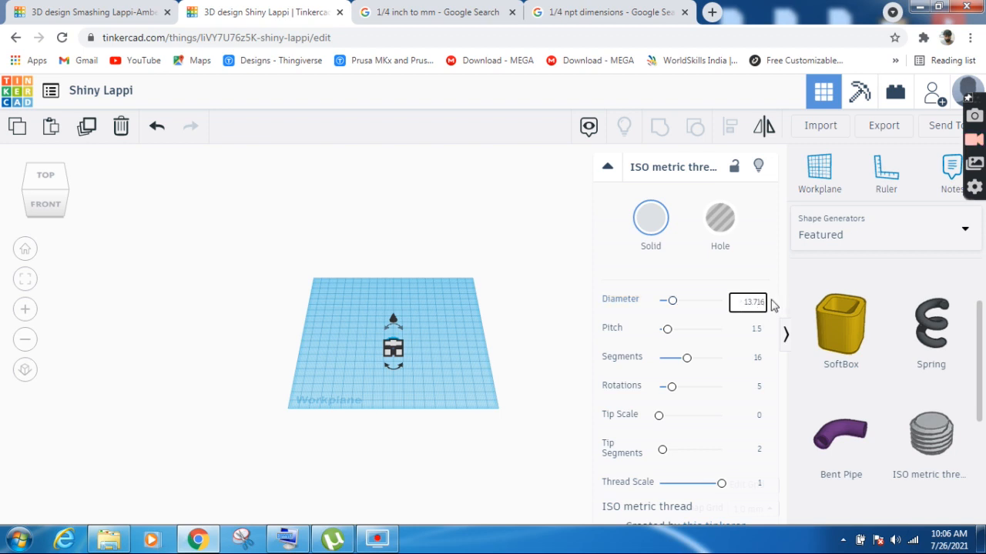
key("Return")
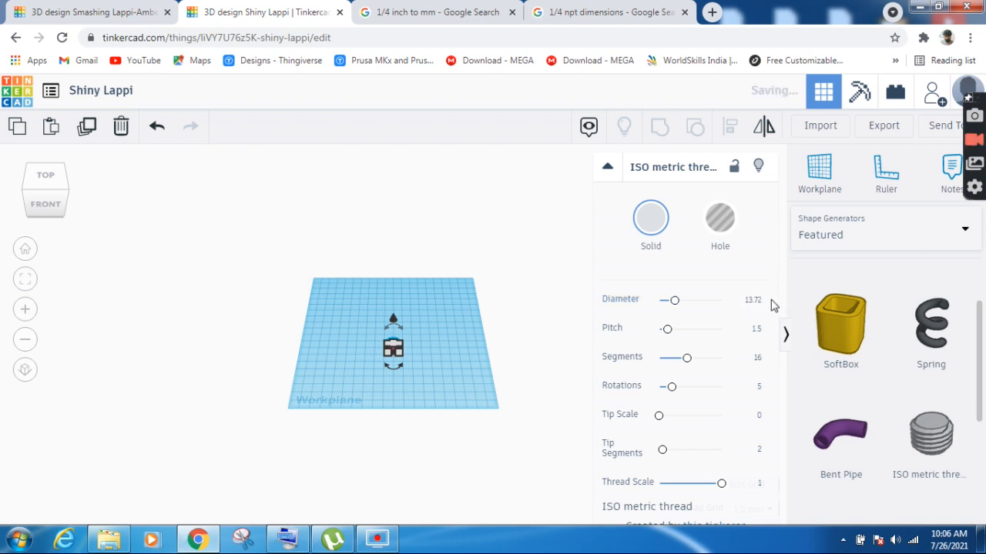
Check the TPI for 1/4" pipe in the NPT table and set the thread's rotations to 18.
left_click(26, 310)
left_click(26, 311)
left_click(26, 310)
left_click(26, 310)
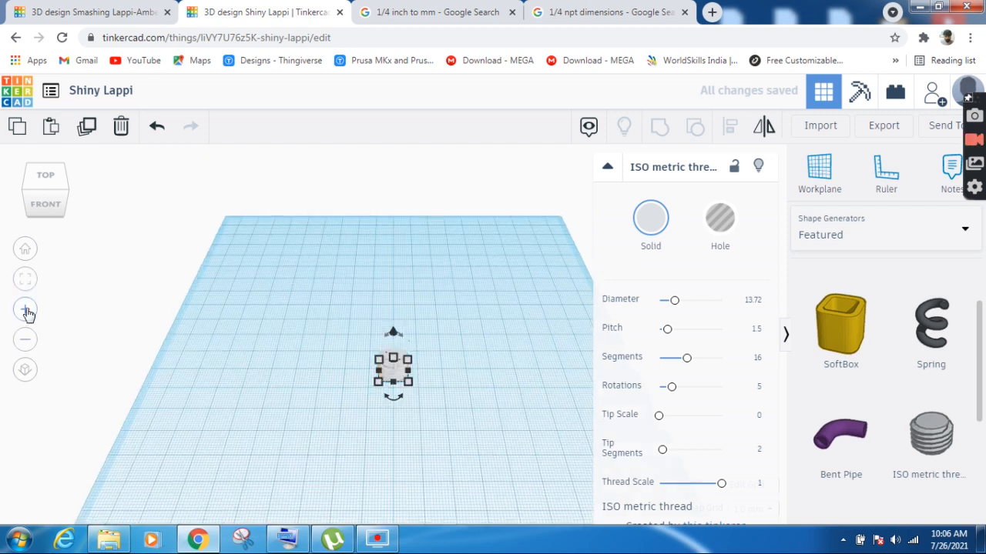
left_click(26, 310)
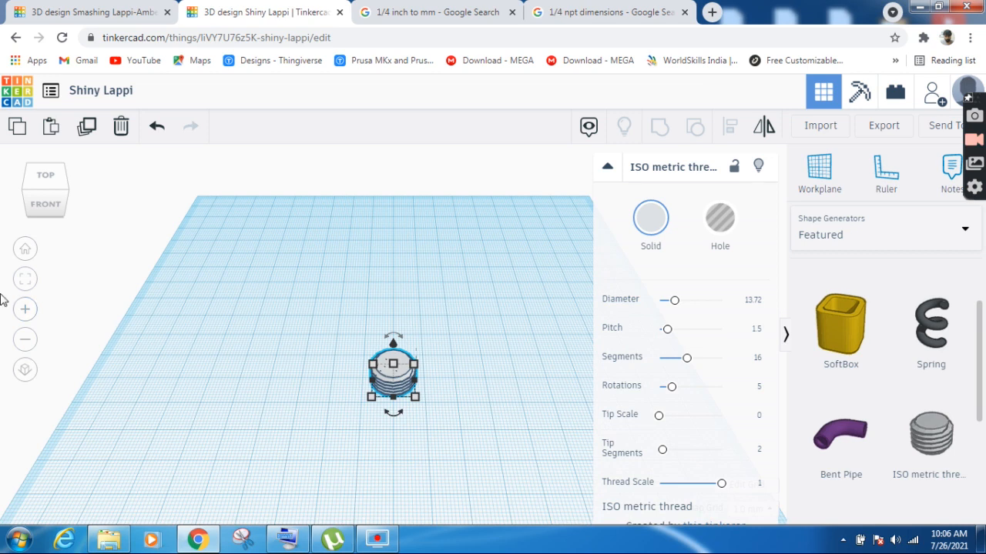
left_click(35, 204)
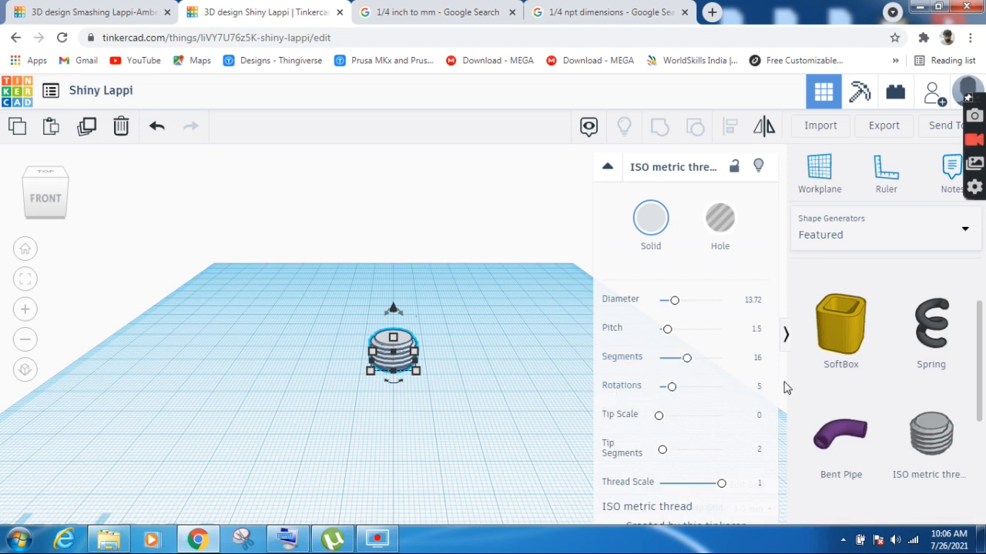
left_click(600, 14)
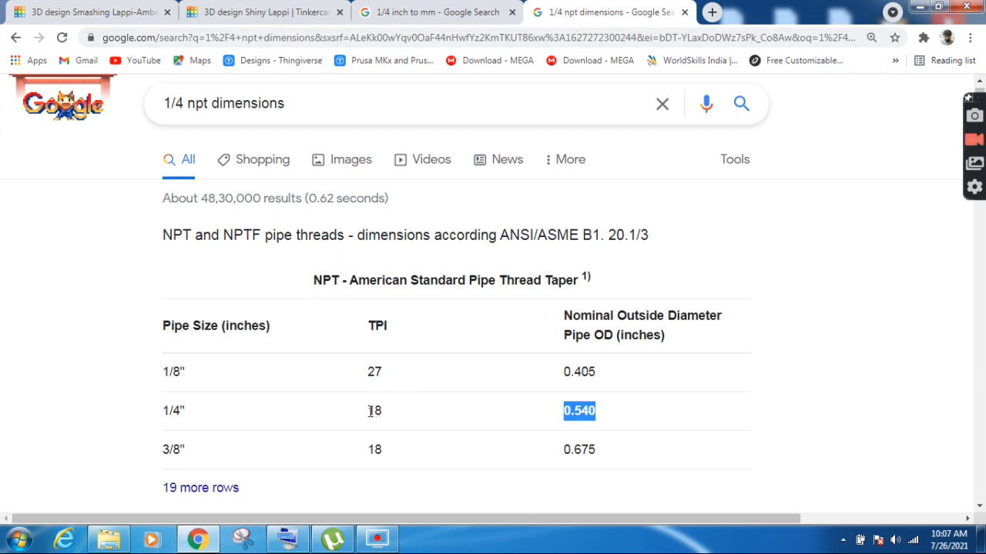
left_click(274, 11)
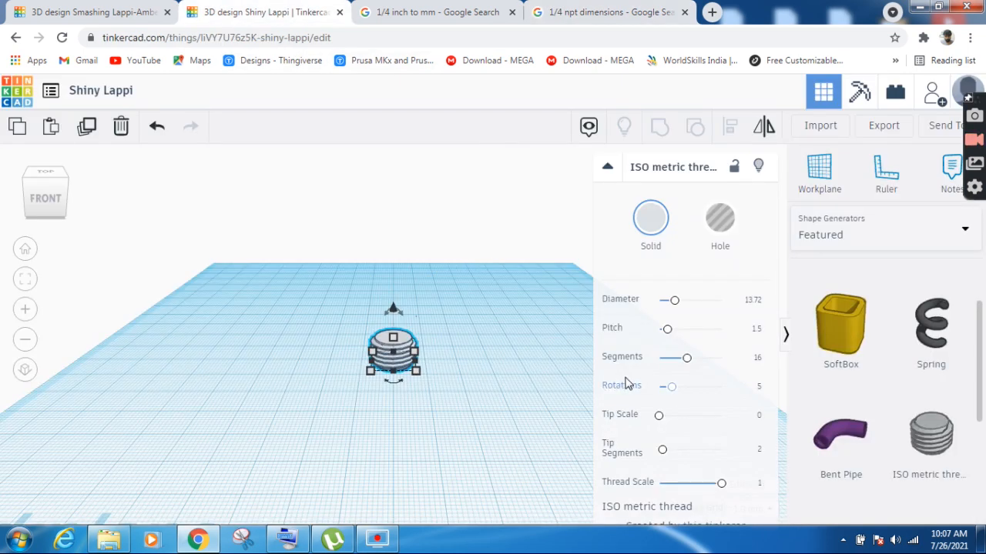
left_click(758, 387)
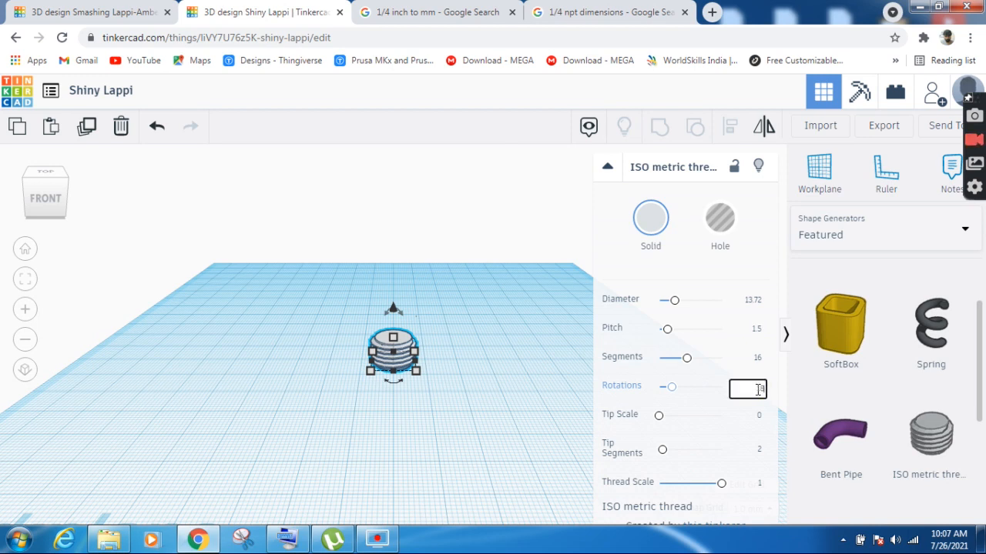
type("18")
key("Return")
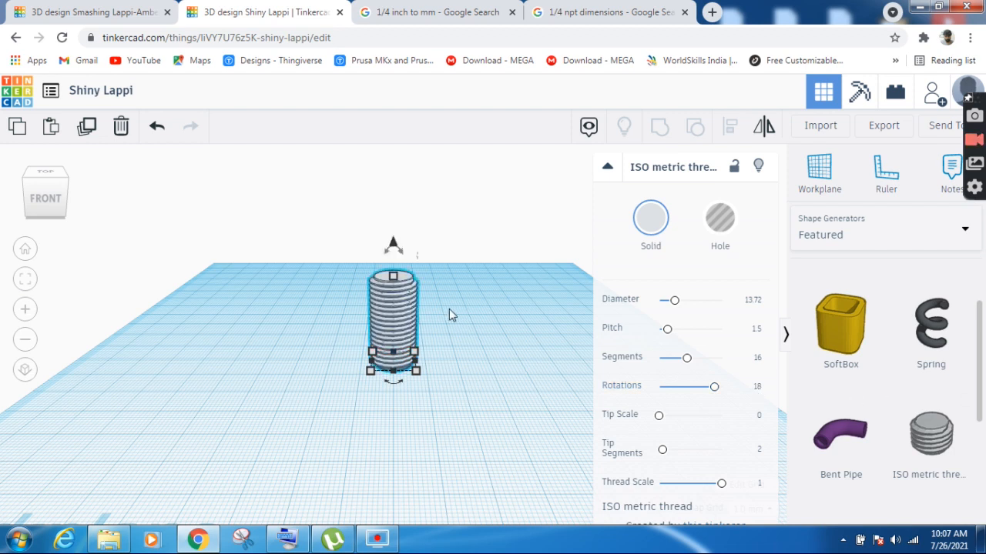
Raise the ISO metric thread's segments to 30 for a smoother round profile.
key("f")
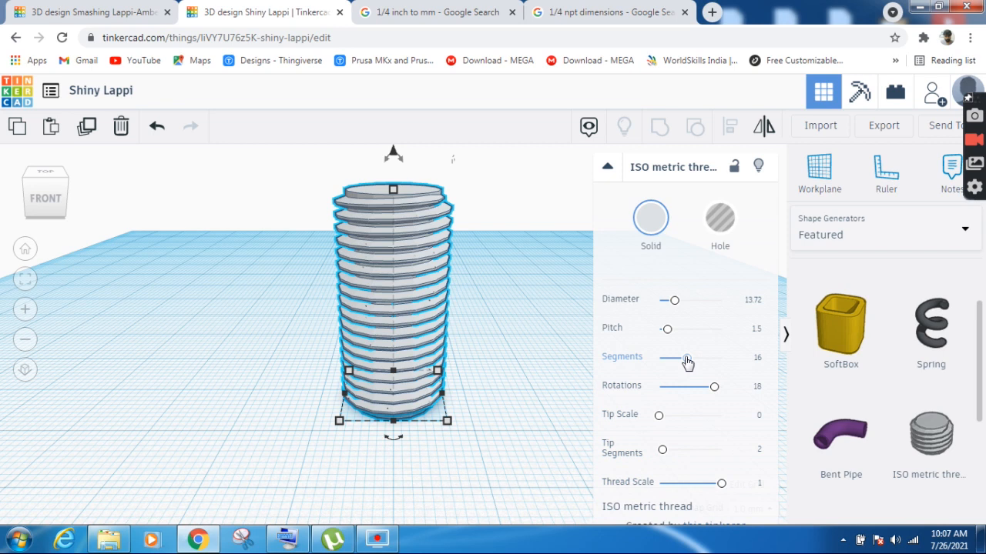
left_click_drag(687, 362, 713, 355)
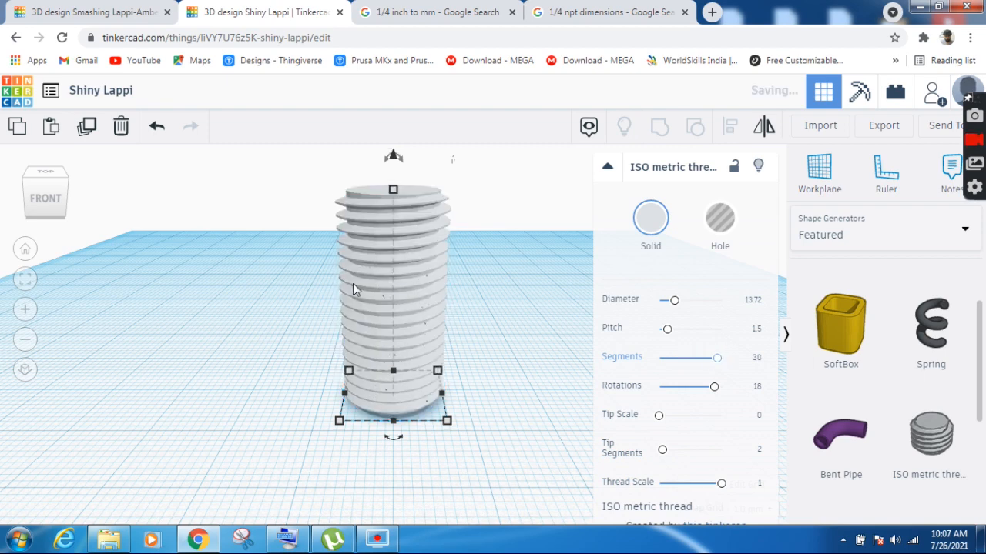
left_click(48, 204)
left_click_drag(49, 202, 48, 195)
left_click(47, 199)
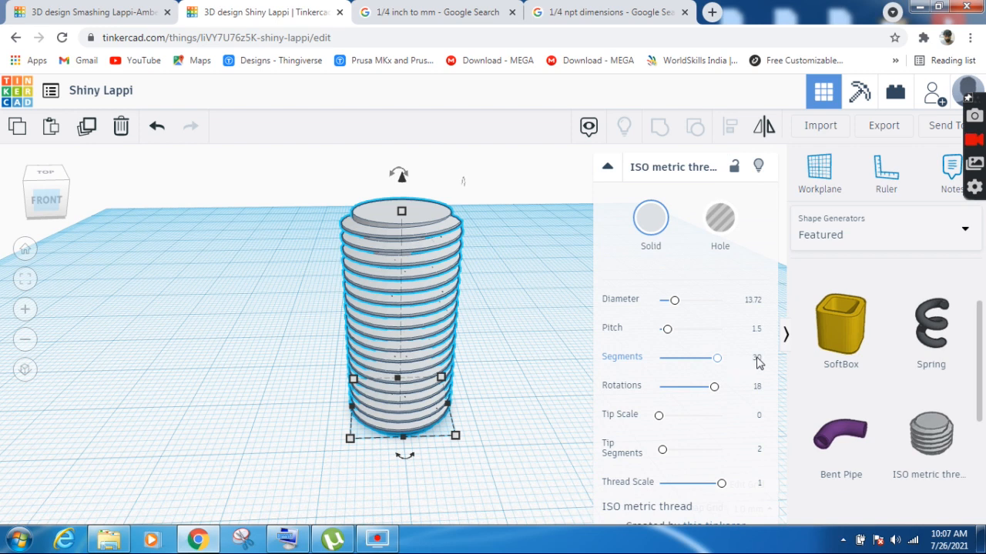
left_click(721, 361)
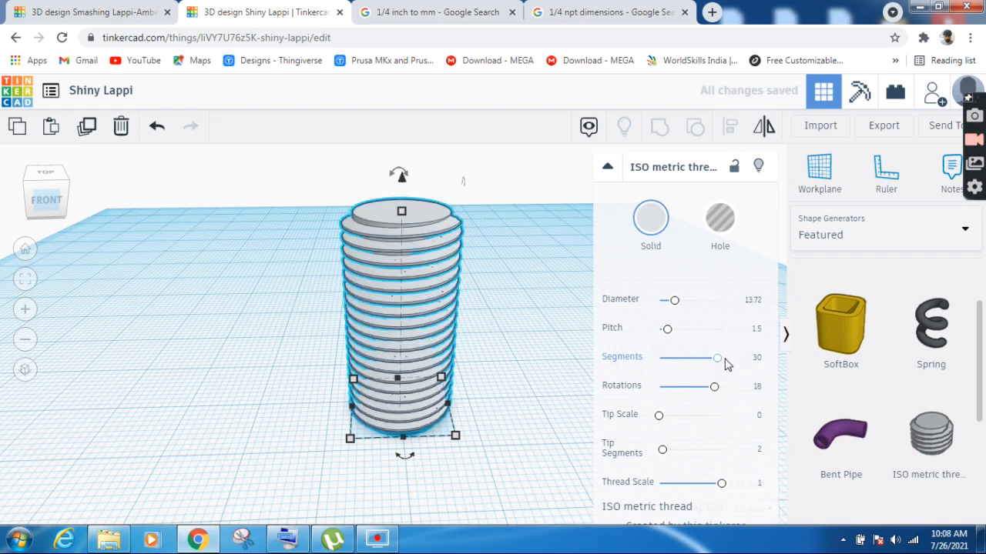
left_click(507, 289)
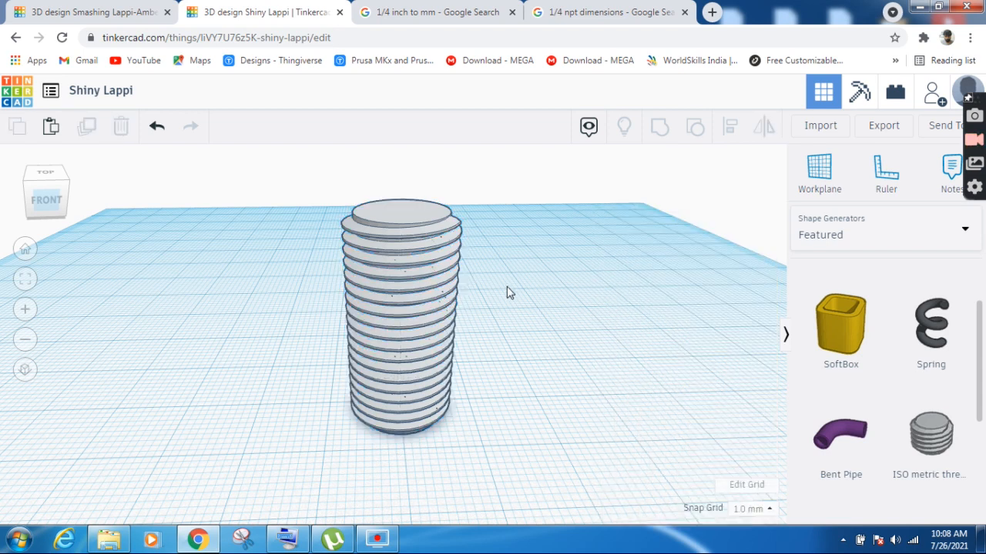
Add a six-sided Polygon from the Basic Shapes library to the workplane, to the right of the thread.
left_click(877, 234)
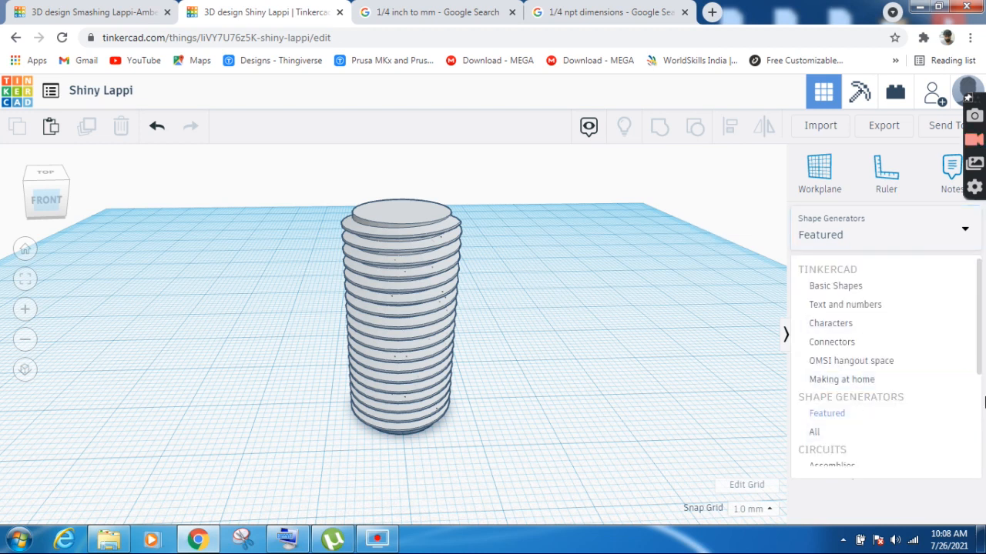
scroll(979, 408, "down", 2)
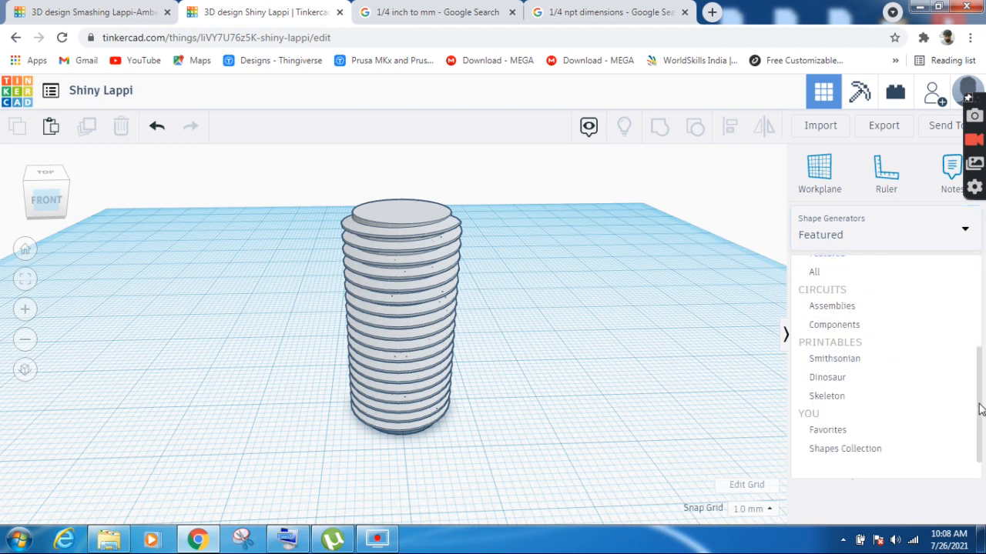
scroll(963, 277, "up", 2)
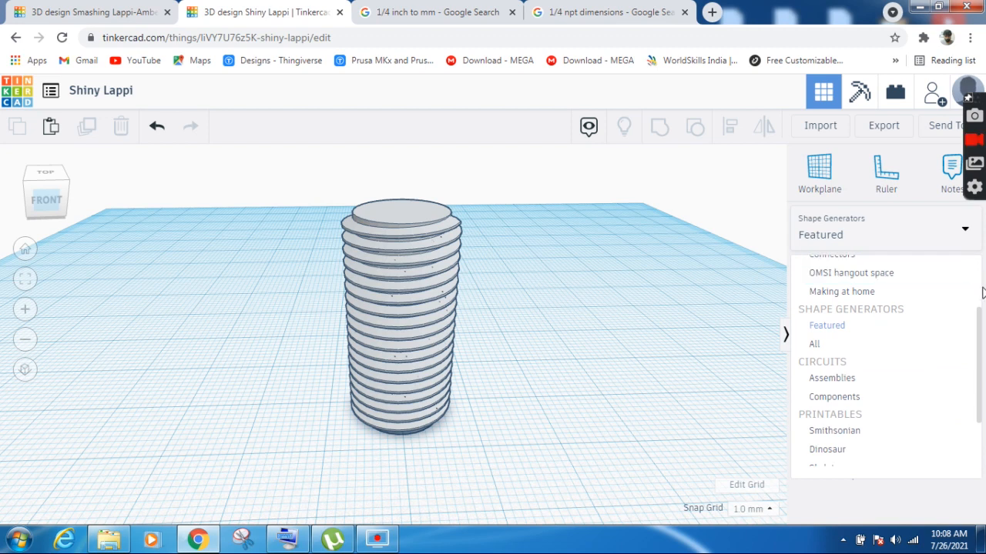
scroll(979, 288, "up", 2)
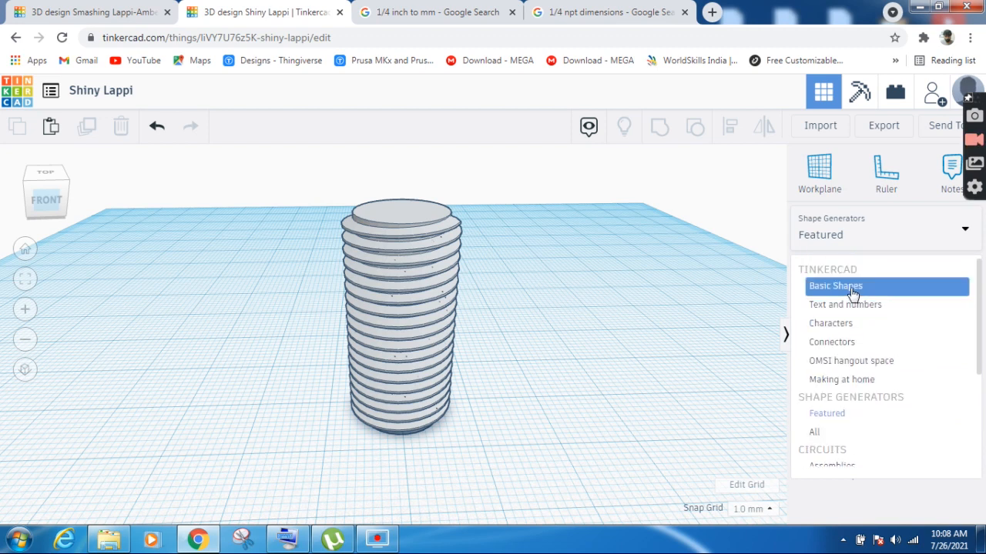
left_click(853, 295)
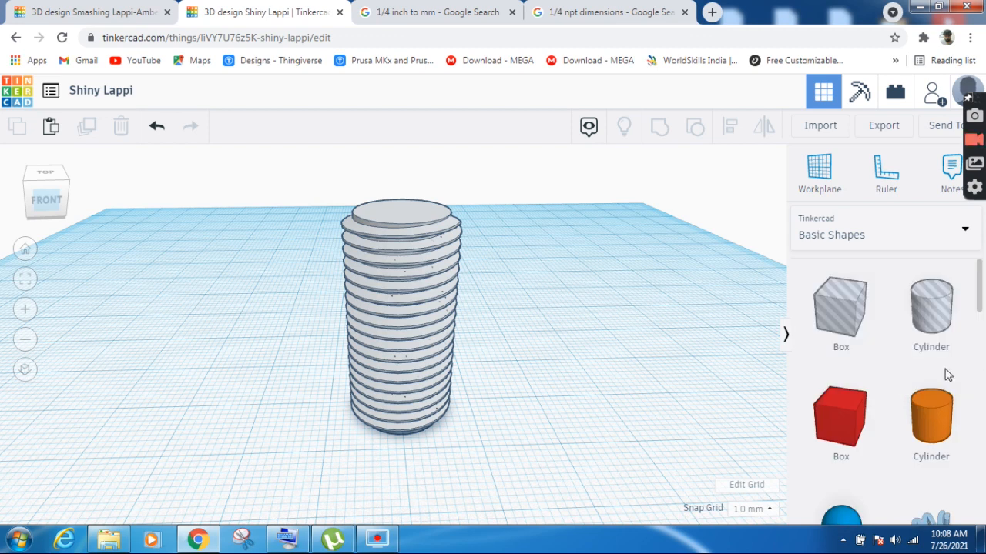
scroll(947, 375, "down", 3)
scroll(947, 375, "down", 3)
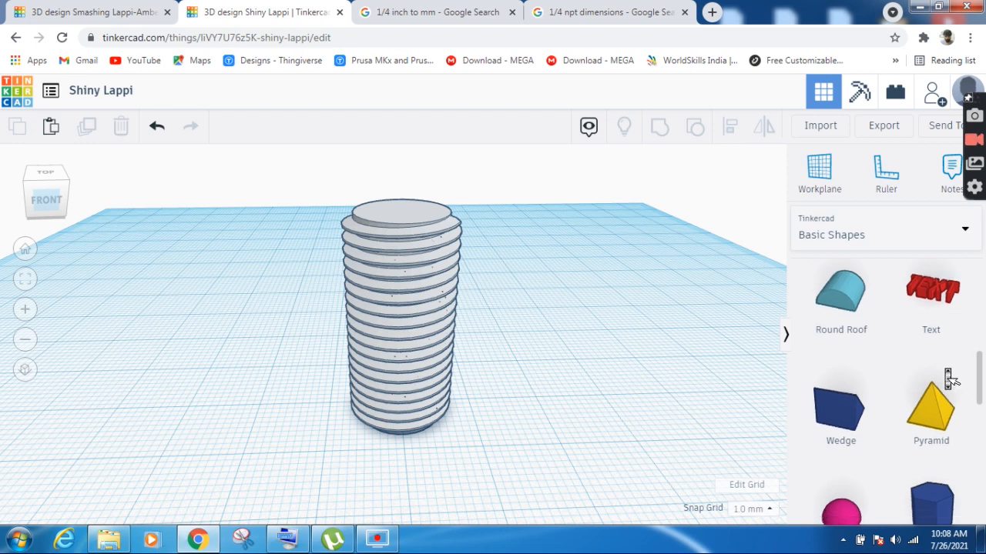
scroll(950, 377, "down", 1)
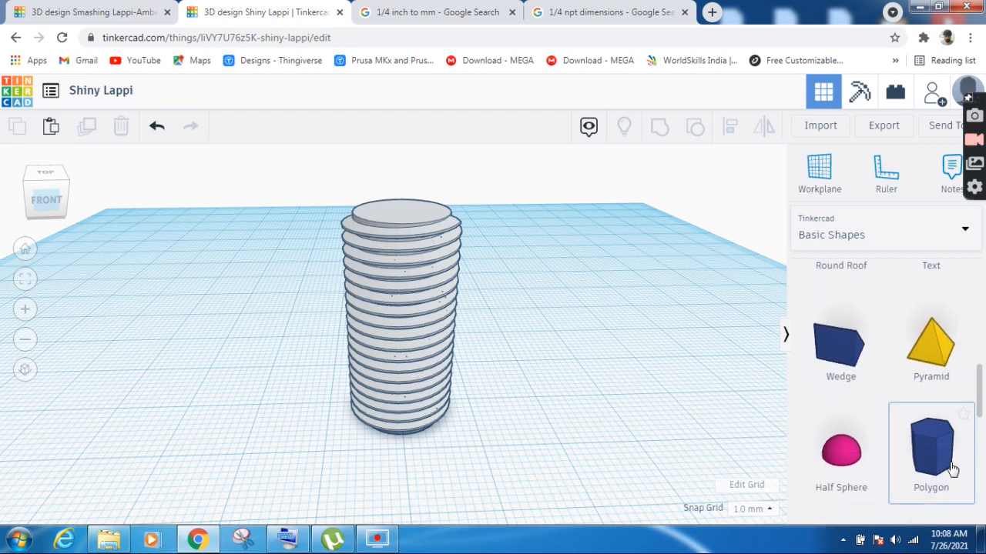
left_click_drag(953, 469, 581, 411)
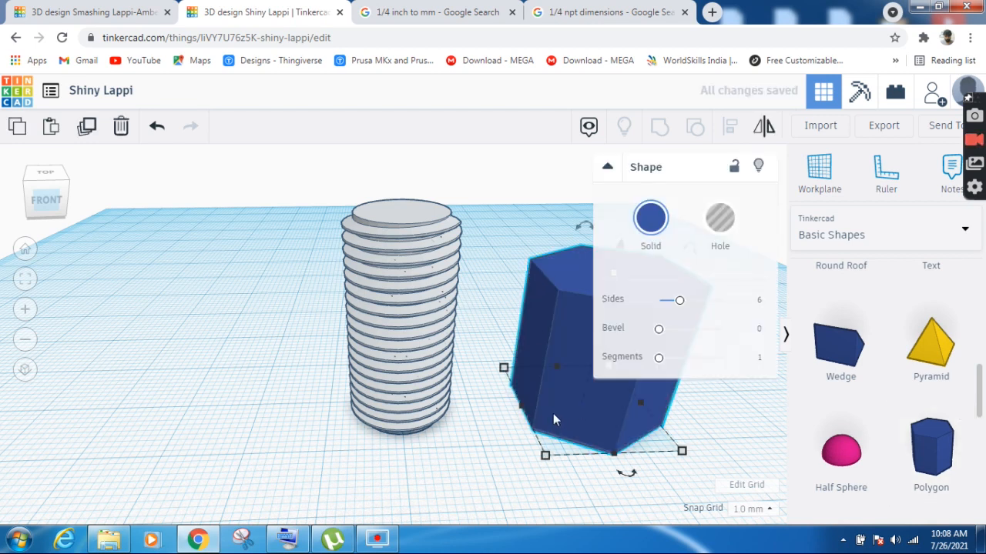
left_click(608, 169)
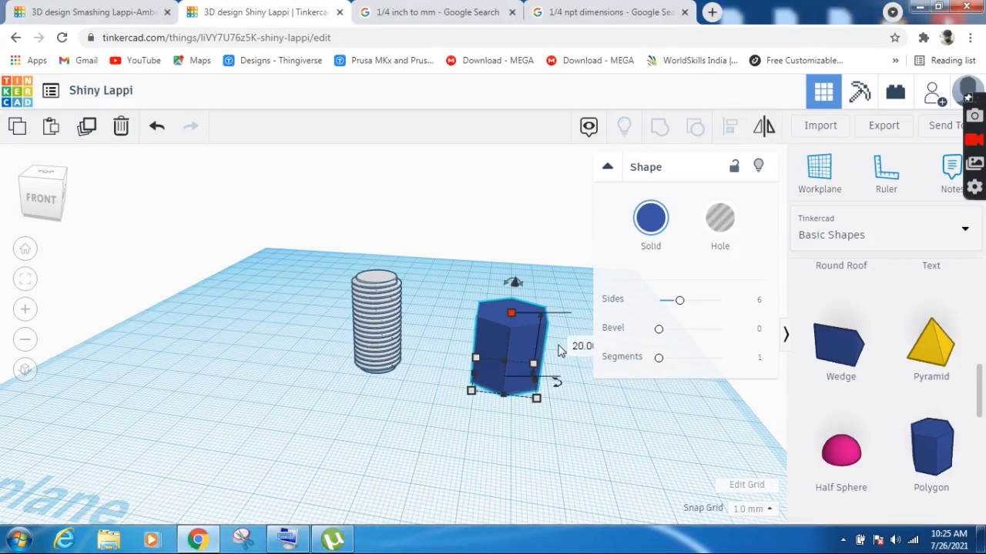
Set the hexagonal polygon's height to 10 mm.
left_click(580, 346)
type("1")
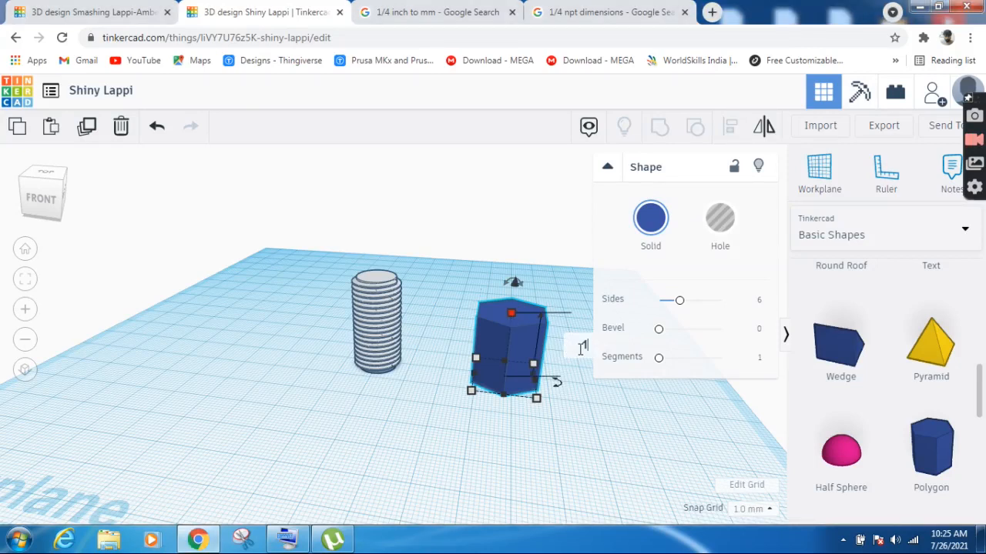
type("0")
key("Return")
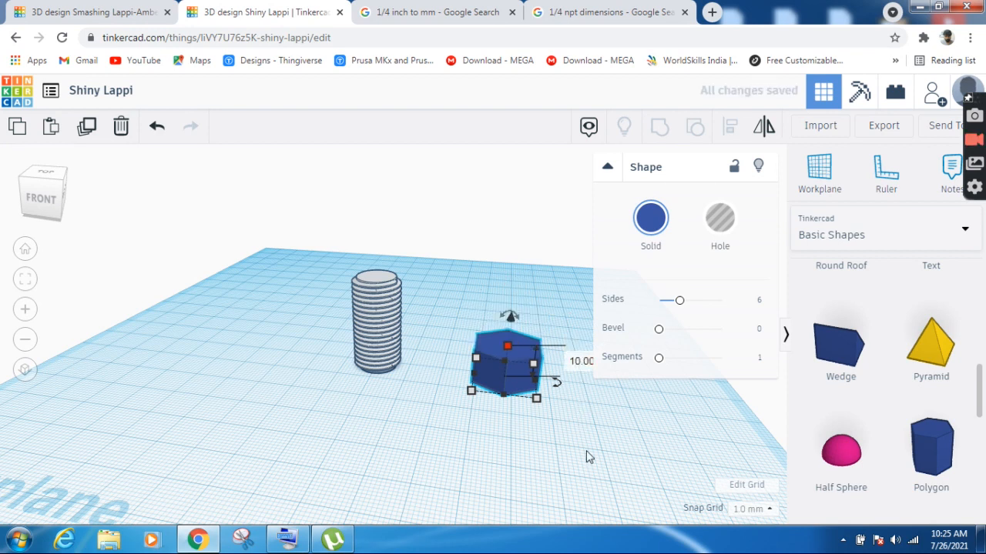
left_click(586, 450)
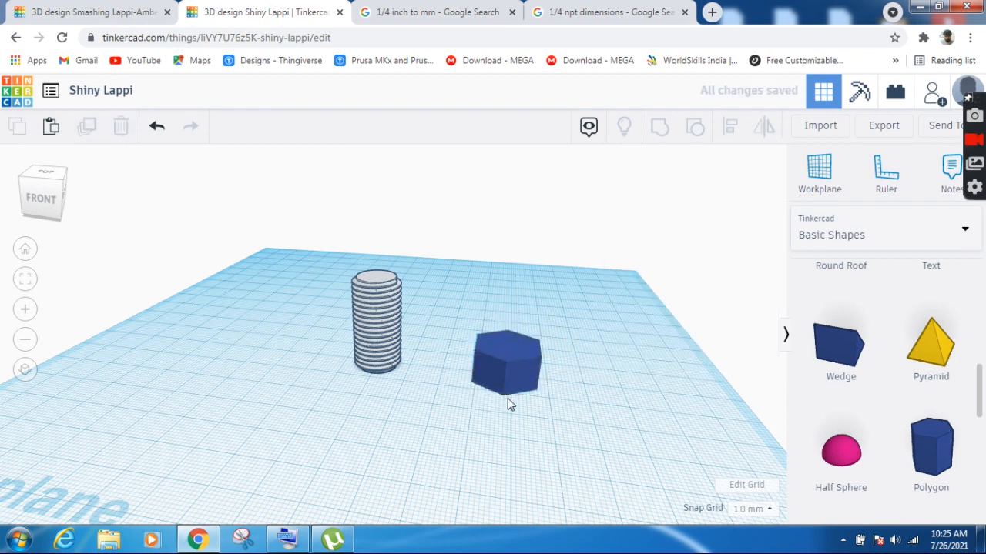
Duplicate the hexagon and shift the copy to the right until it stands clear of the original.
left_click(508, 387)
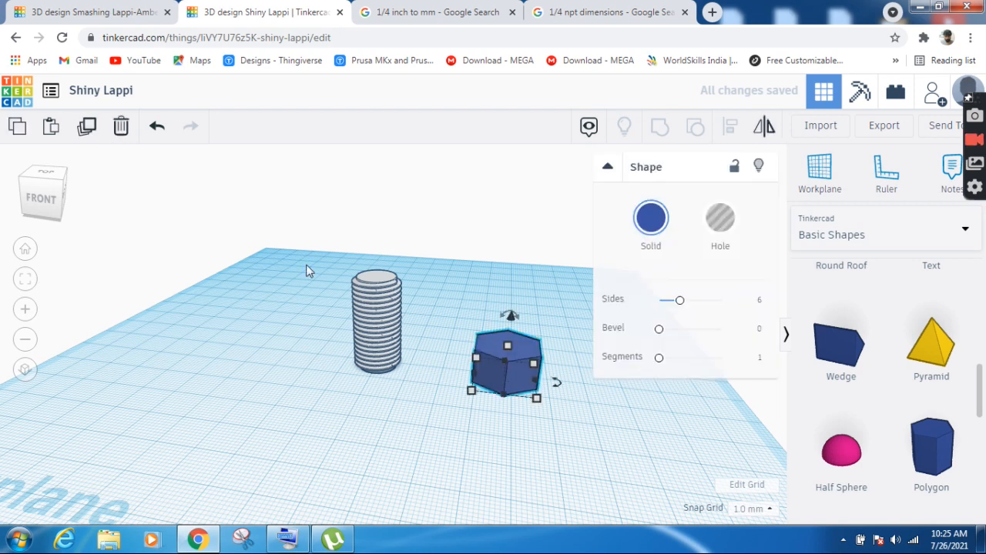
left_click(87, 128)
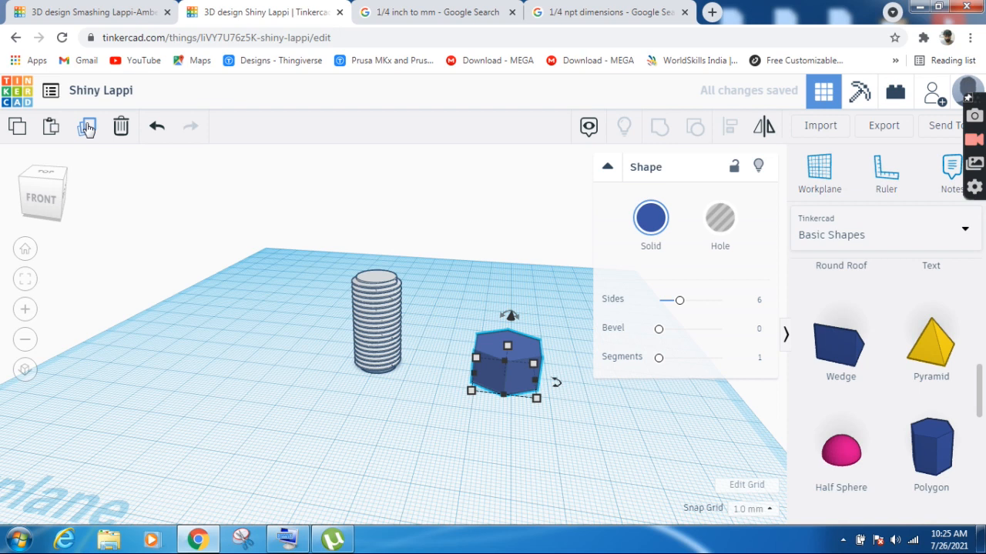
key("Right")
key("Right")
key("Right")
key("Right")
key("Right")
key("Right")
key("Right")
key("Right")
key("Right")
key("Right")
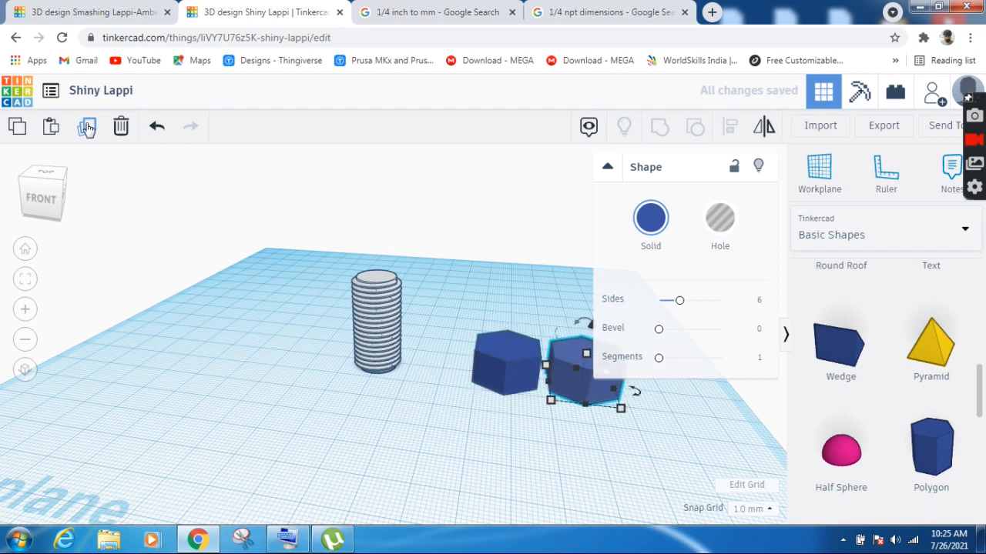
key("Right")
key("Right")
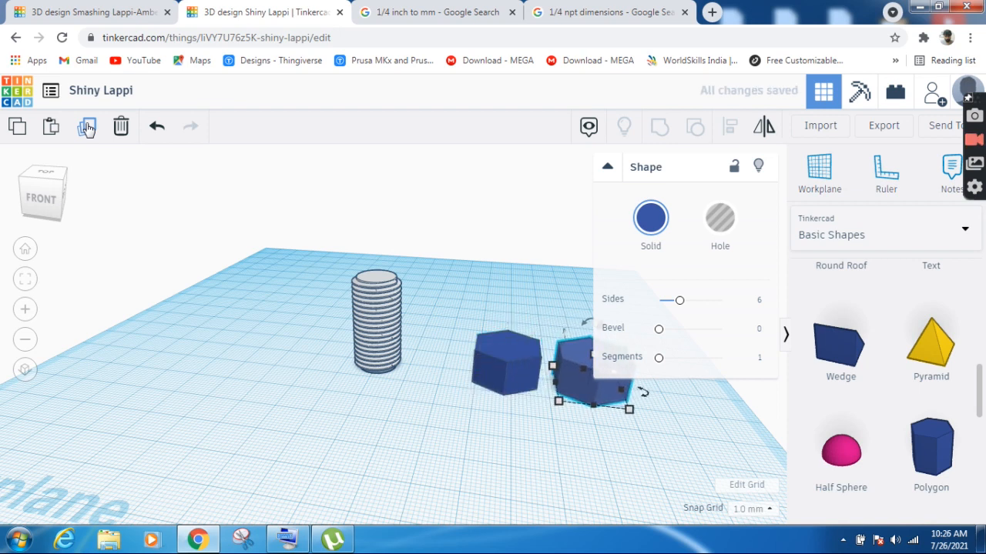
key("Right")
key("Right")
key("Right")
key("Right")
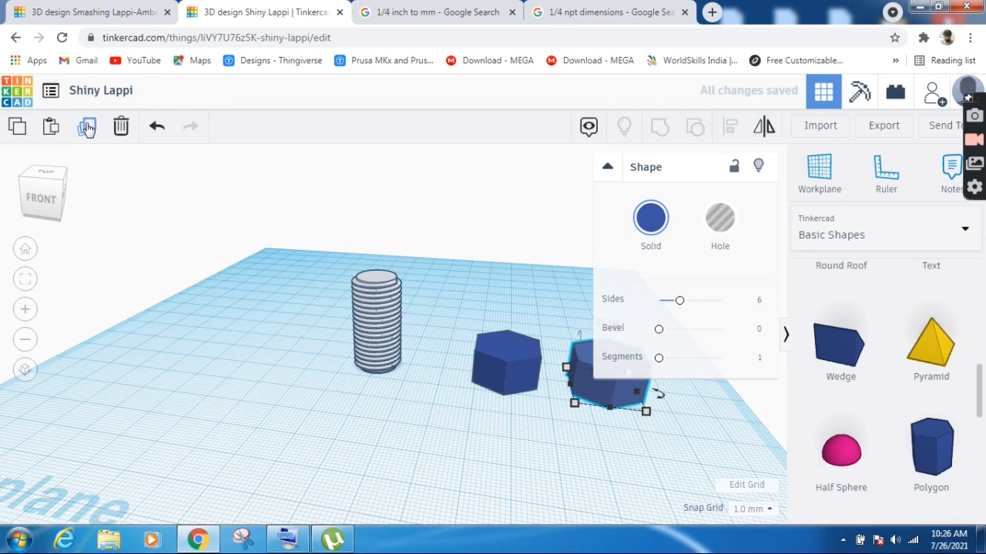
key("Right")
key("Right")
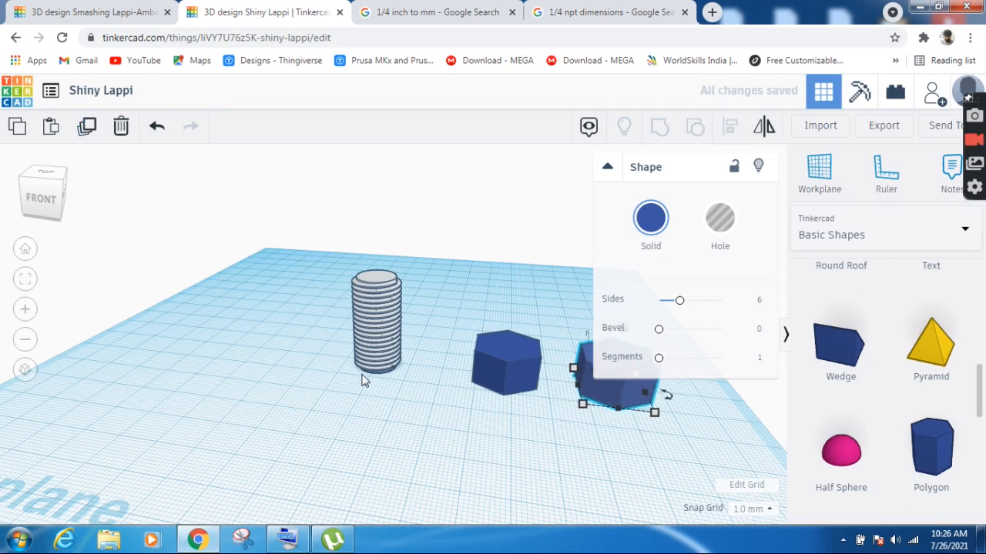
Duplicate the ISO metric thread and shift the copy to the left, leaving a gap beside the original thread.
left_click(367, 327)
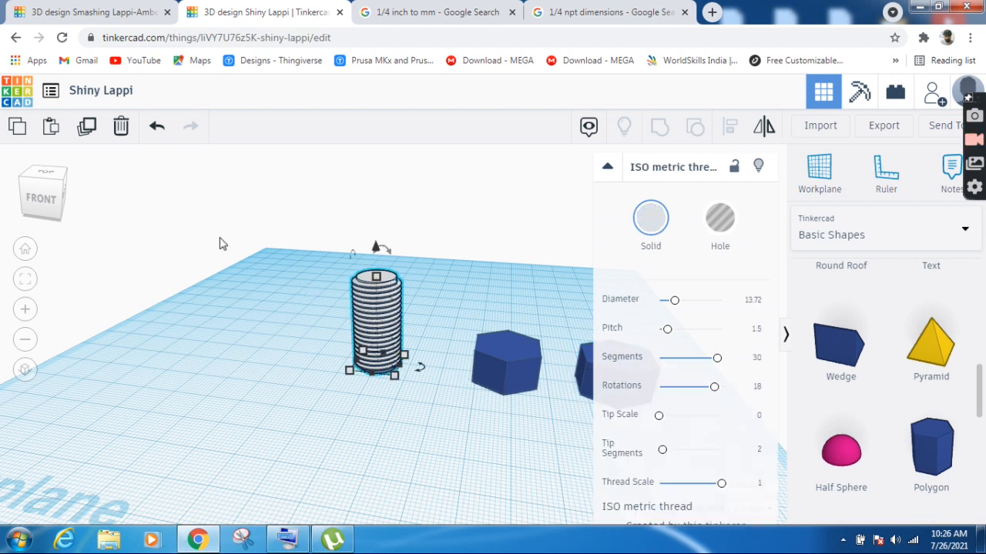
left_click(88, 127)
key("Left")
key("Left")
key("Left")
key("Left")
key("Left")
key("Left")
key("Left")
key("Left")
key("Left")
key("Left")
key("Left")
key("Left")
key("Left")
key("Left")
key("Left")
key("Left")
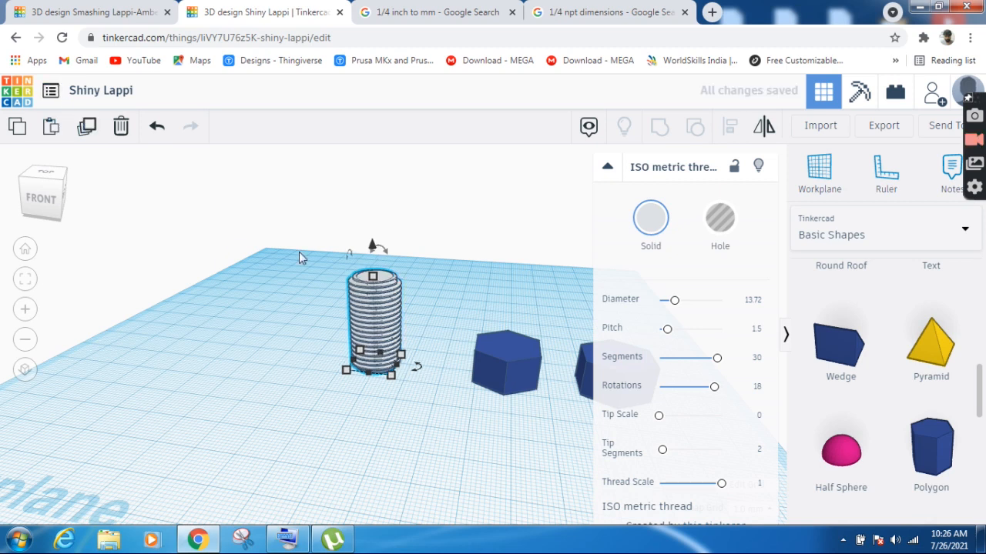
key("Left")
key("Left")
key("Left")
key("Left")
key("Left")
key("Left")
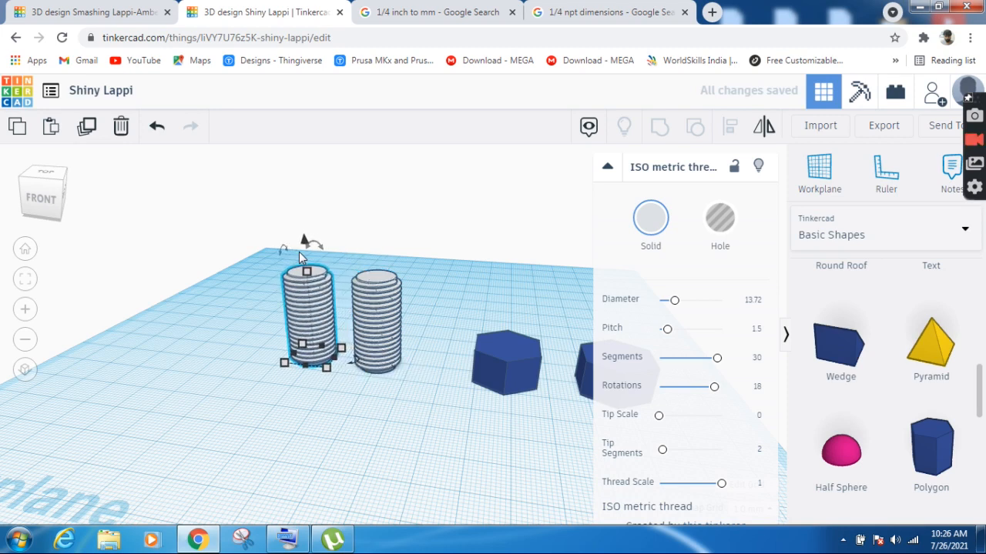
key("Left")
key("Left")
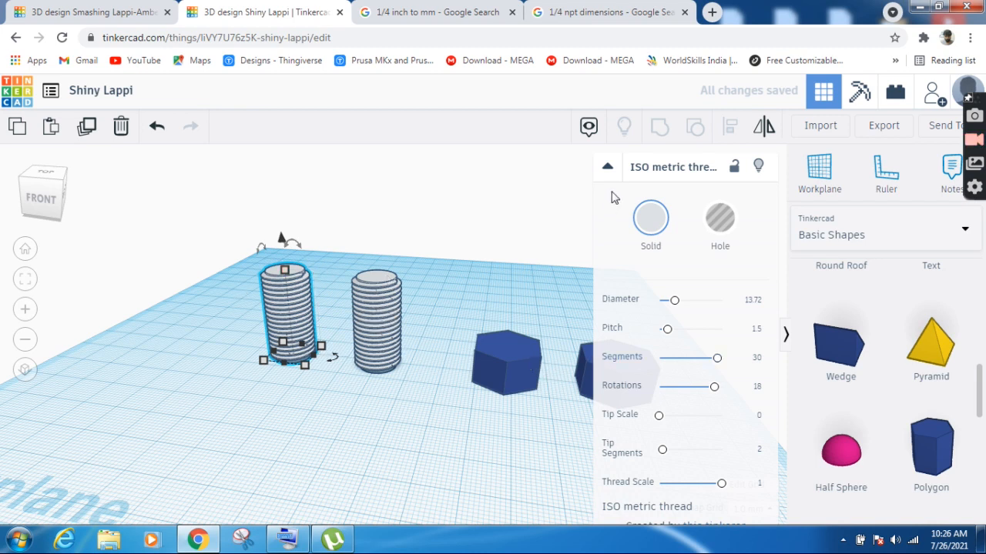
left_click(607, 168)
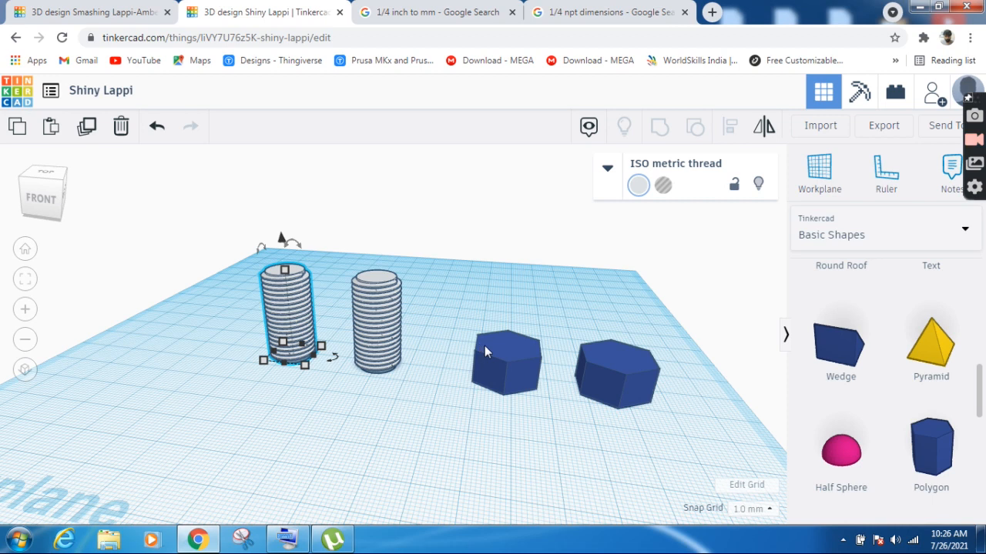
Raise the original thread above the workplane and move it right until it stands on top of the first hexagon.
left_click(390, 305)
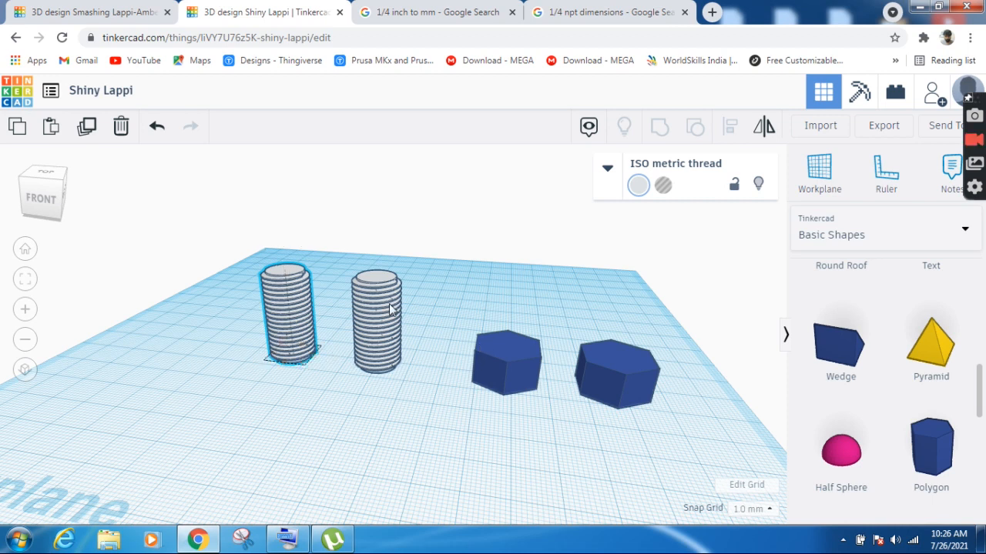
left_click(390, 306)
left_click_drag(375, 245, 377, 206)
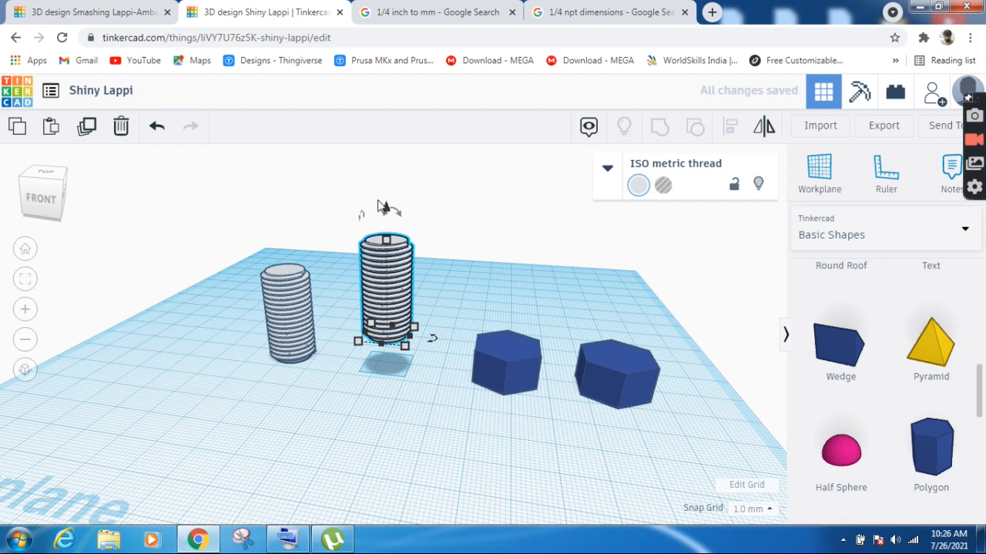
key("Right")
key("Right")
key("Right")
key("Right")
key("Right")
key("Right")
key("Right")
key("Right")
key("Right")
key("Right")
key("Right")
key("Right")
key("Right")
key("Right")
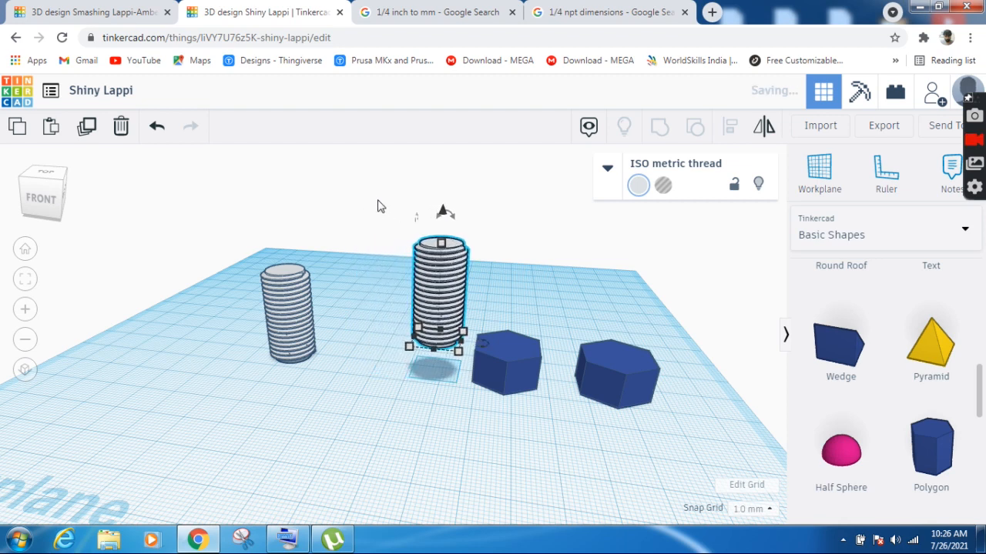
key("Right")
key("Right")
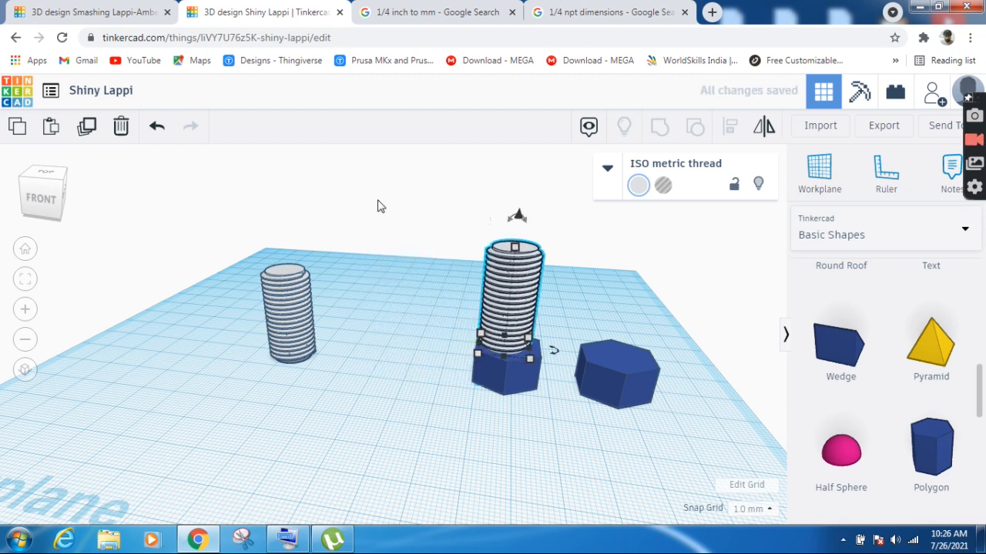
Select the raised thread together with the hexagon beneath it and check their centring with the Align tool.
left_click_drag(438, 248, 542, 401)
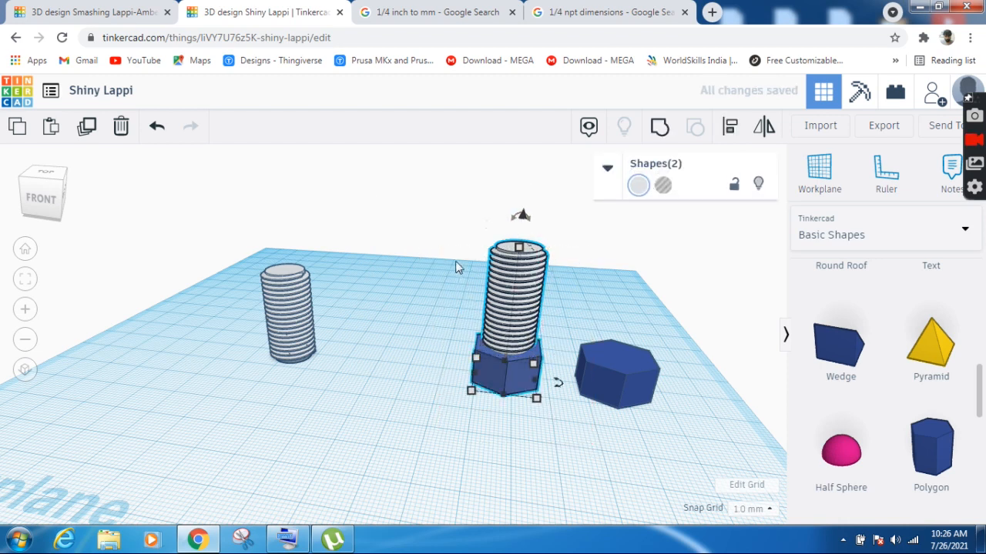
left_click_drag(438, 238, 538, 408)
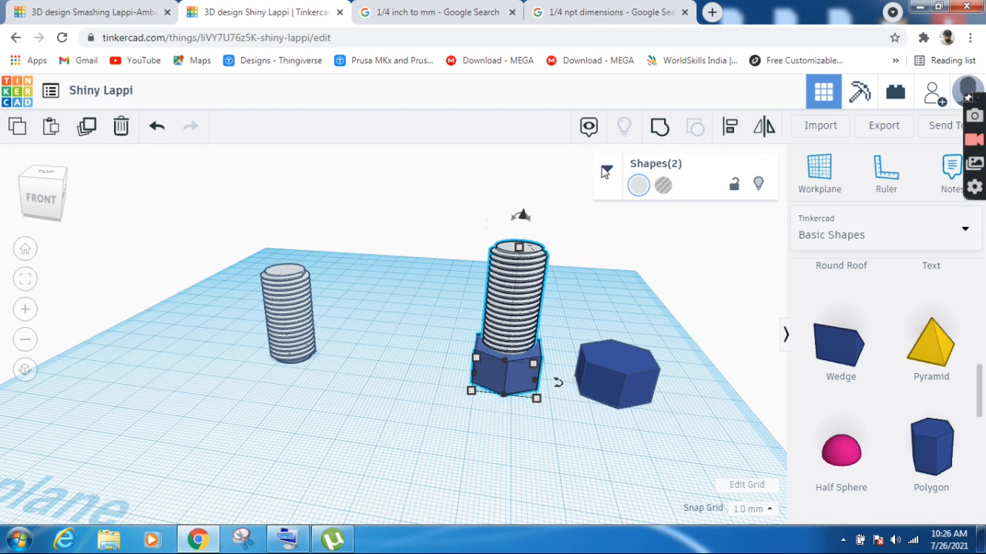
left_click(605, 171)
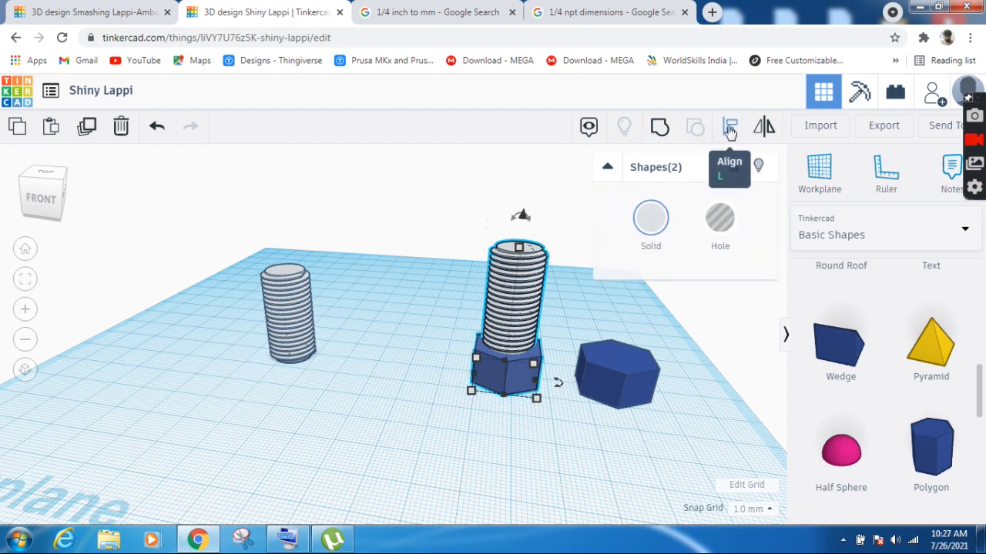
left_click(729, 130)
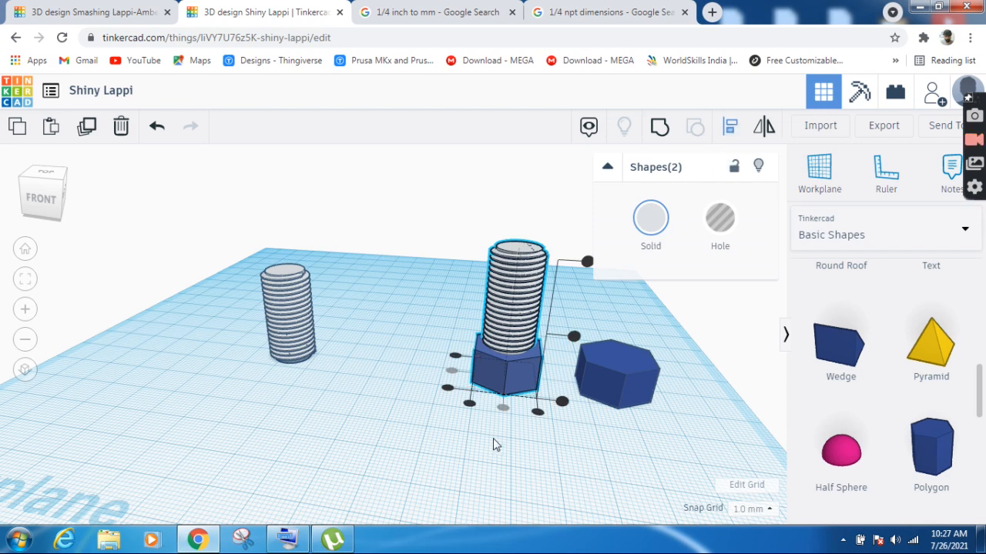
left_click(457, 376)
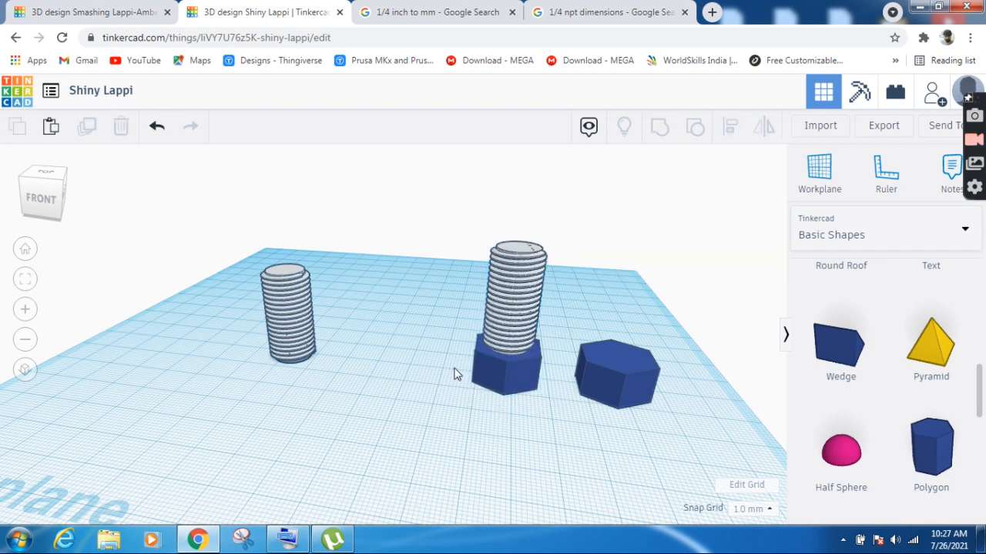
Lower the thread standing on the first hexagon by 1 mm so it sinks into the hexagonal head.
left_click(518, 313)
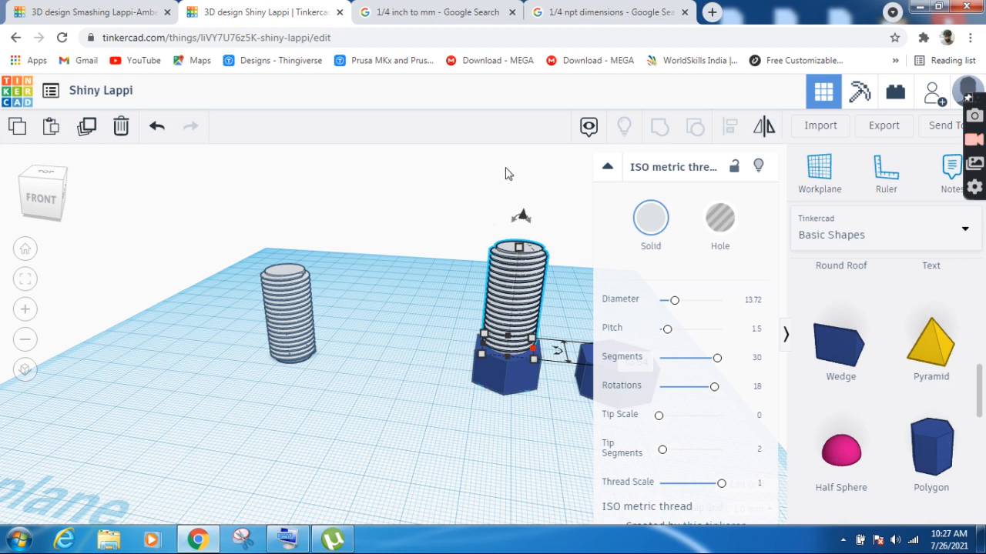
left_click_drag(521, 217, 521, 221)
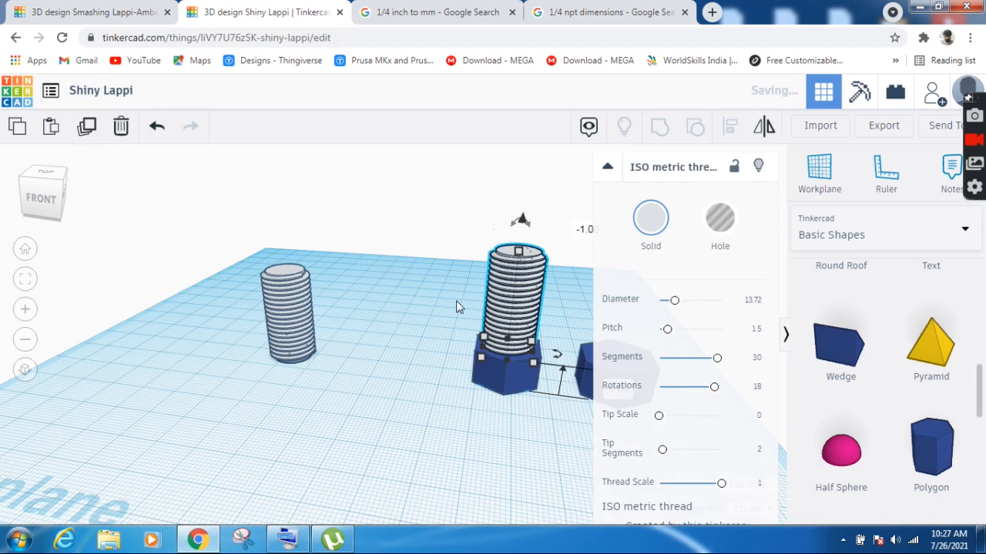
left_click(531, 397)
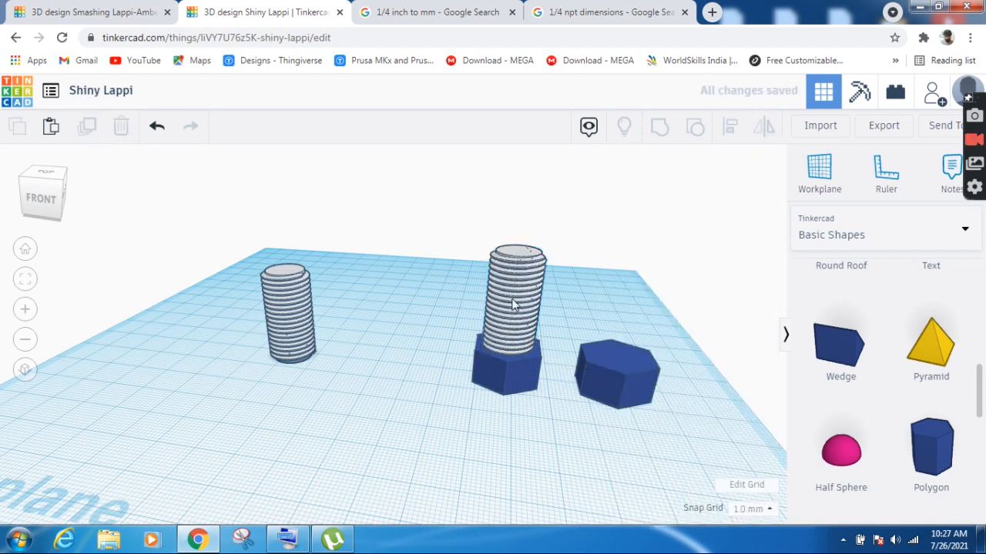
Group the lowered thread and the hexagon beneath it into a single bolt.
left_click(520, 258)
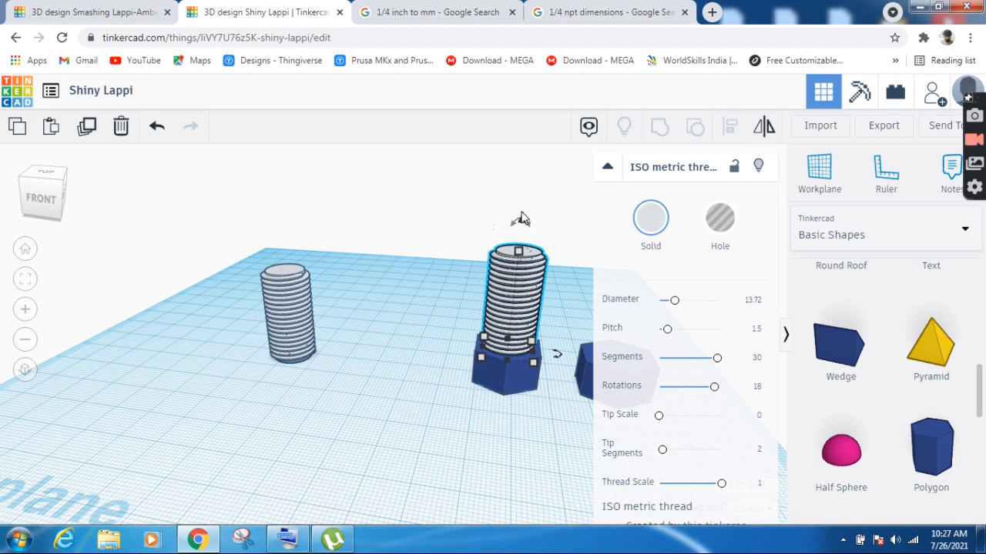
left_click_drag(475, 224, 541, 407)
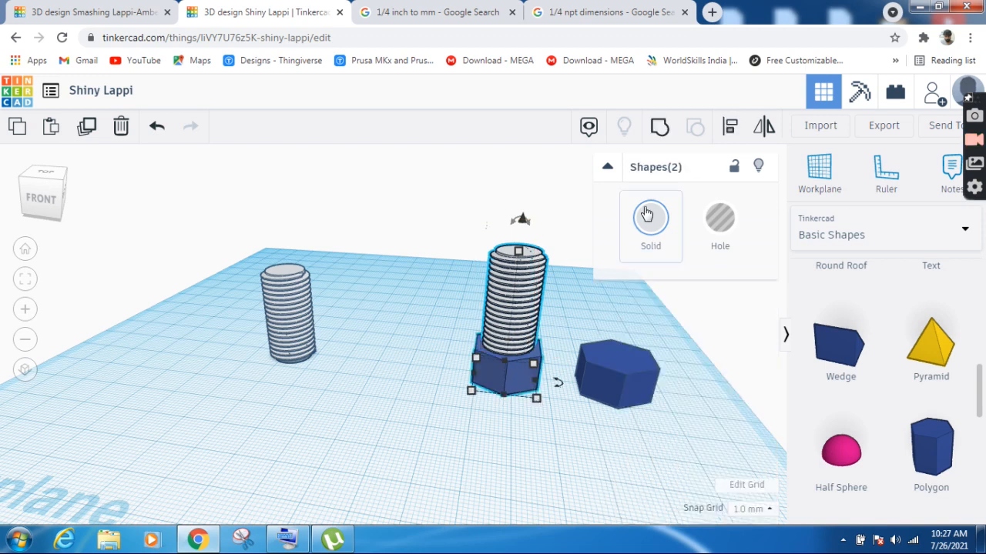
left_click(658, 128)
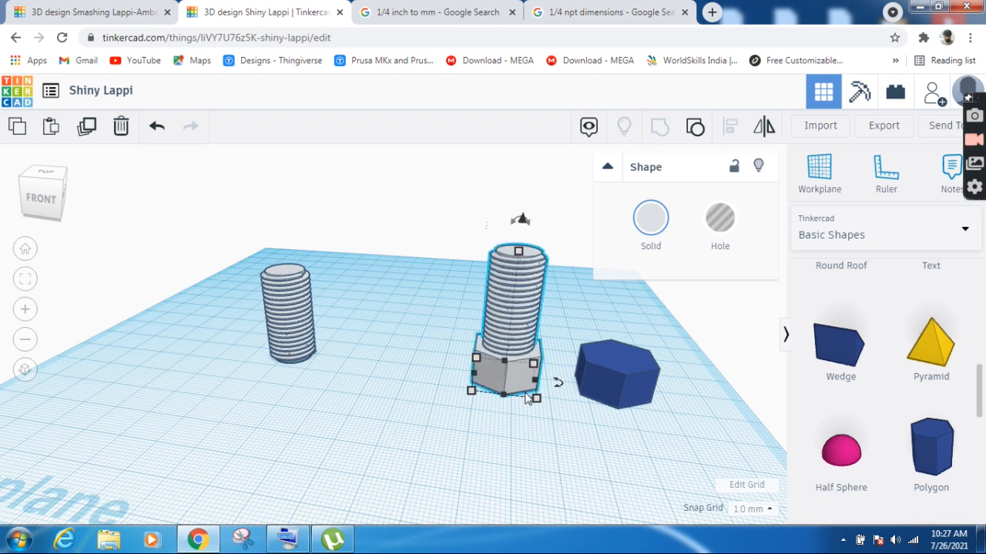
left_click(560, 412)
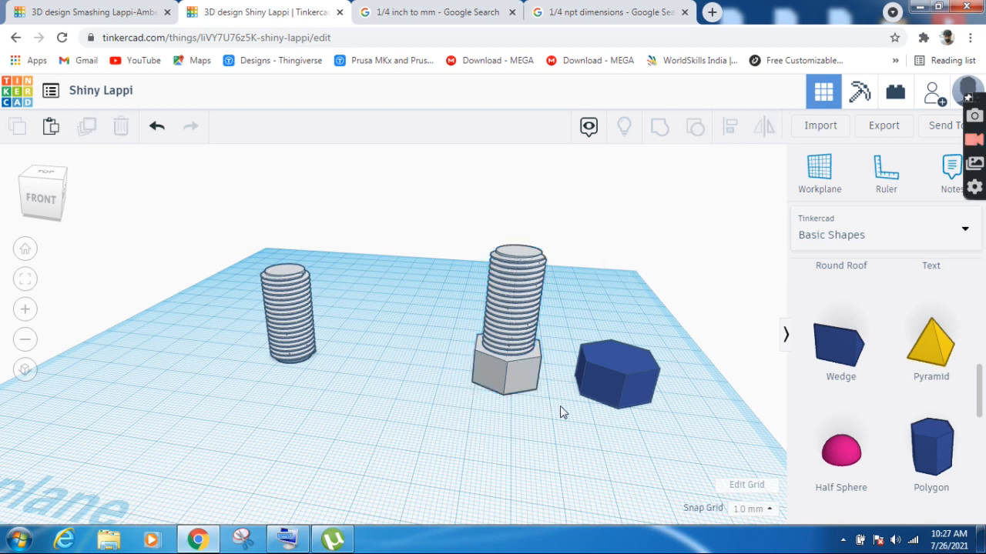
Move the spare thread to the right, past the bolt, until it meets the second hexagon.
left_click(288, 325)
key("Right")
key("Right")
key("Right")
key("Right")
key("Right")
key("Right")
key("Right")
key("Right")
key("Right")
key("Right")
key("Right")
key("Right")
key("Right")
key("Right")
key("Right")
key("Right")
key("Right")
key("Right")
key("Right")
key("Right")
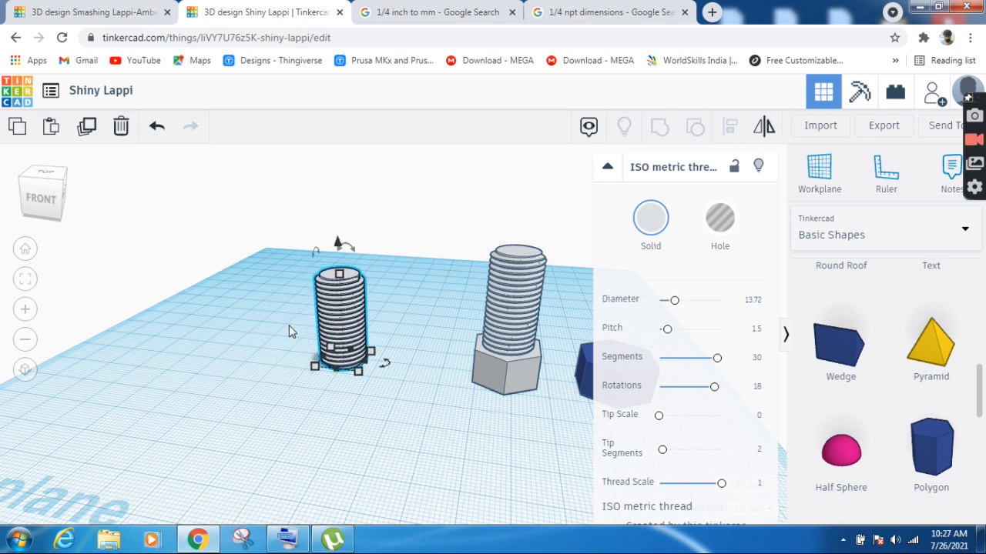
key("Right")
key("Right")
key("Right")
key("Right")
key("Right")
key("Right")
key("Right")
key("Right")
key("Right")
key("Right")
key("Right")
key("Right")
key("Right")
key("Right")
key("Right")
key("Right")
key("Right")
key("Right")
key("Right")
key("Right")
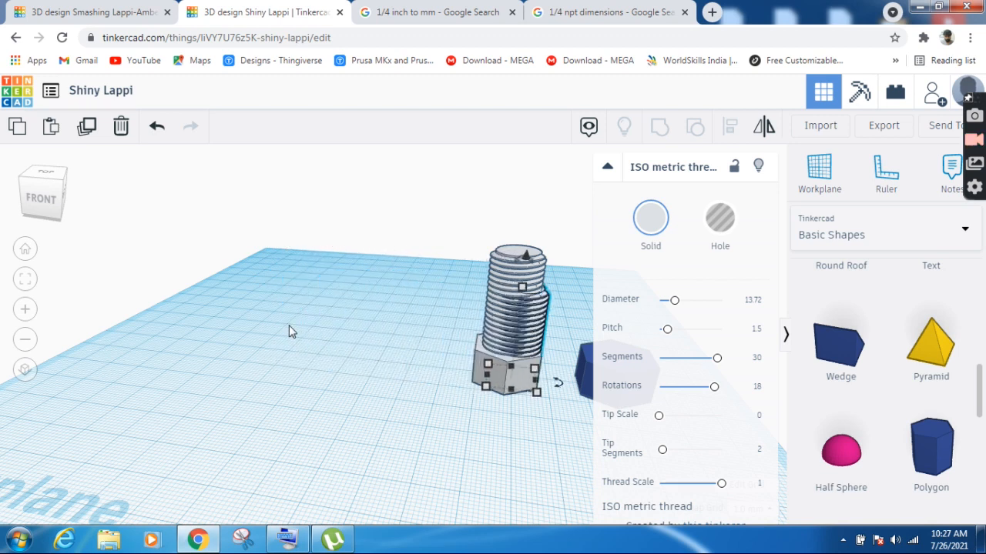
key("Right")
key("Right")
key("Right")
key("Right")
key("Right")
key("Right")
key("Right")
key("Right")
key("Right")
key("Right")
key("Right")
key("Right")
key("Right")
key("Right")
key("Right")
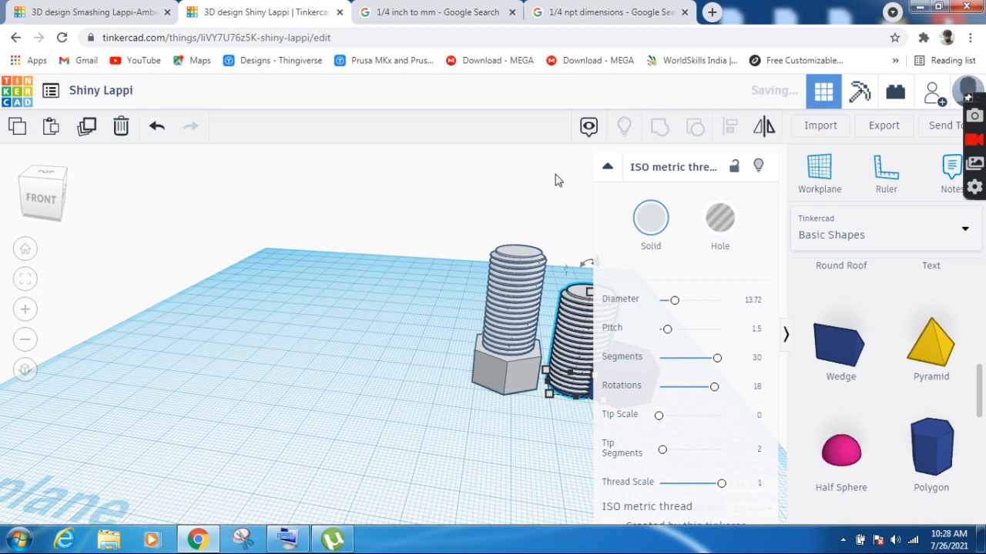
Centre the spare thread and the second hexagon on each other along their left-right axis with the Align tool.
left_click(608, 168)
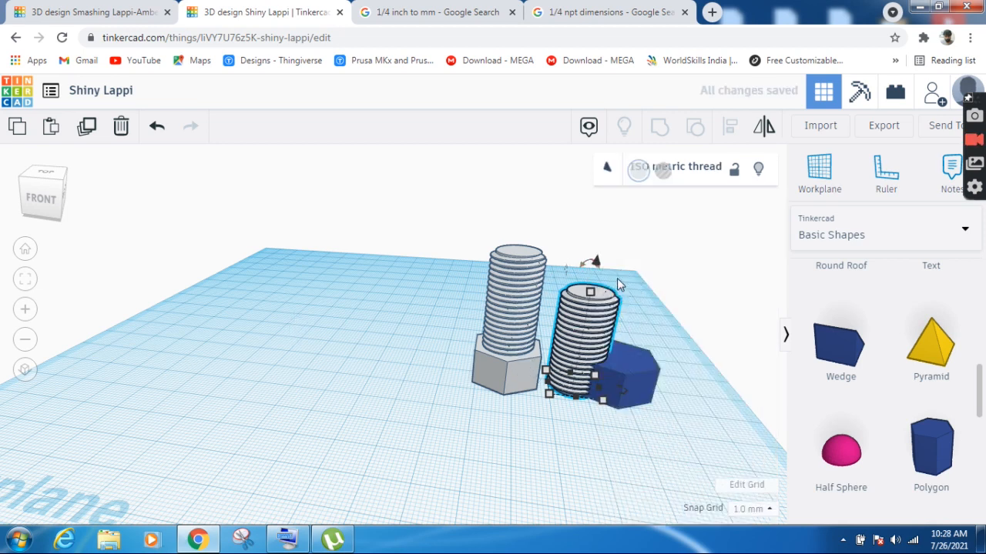
left_click(607, 393, "shift")
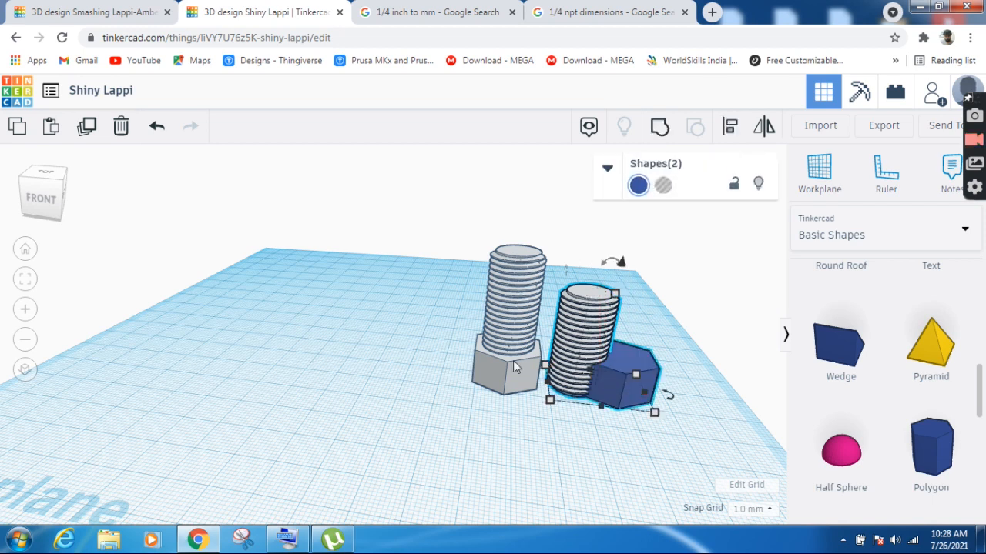
left_click(730, 126)
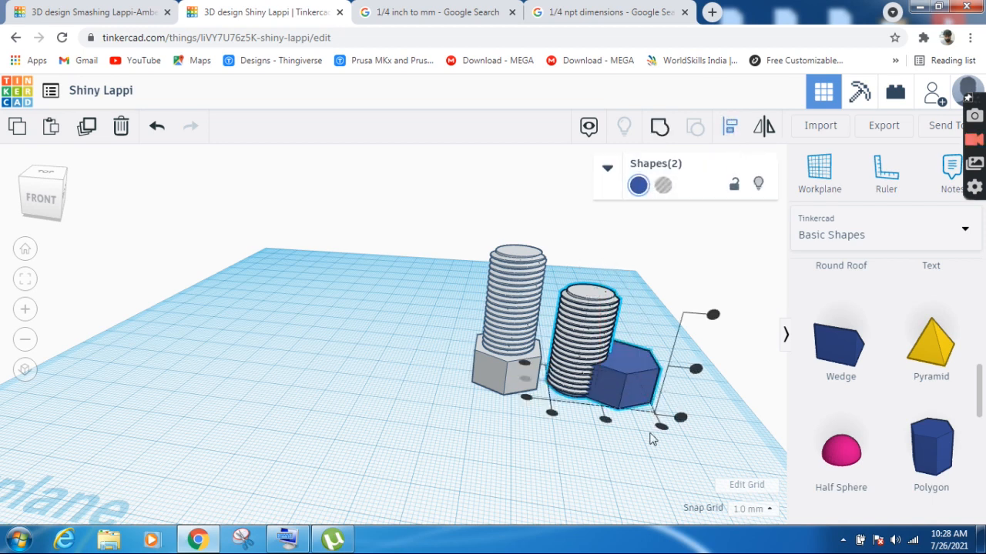
left_click(605, 421)
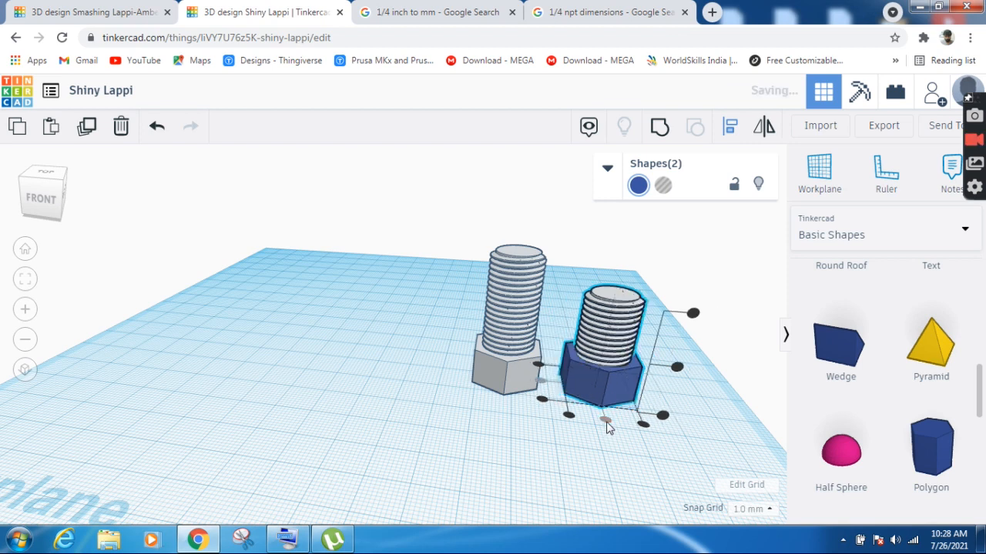
left_click(550, 379)
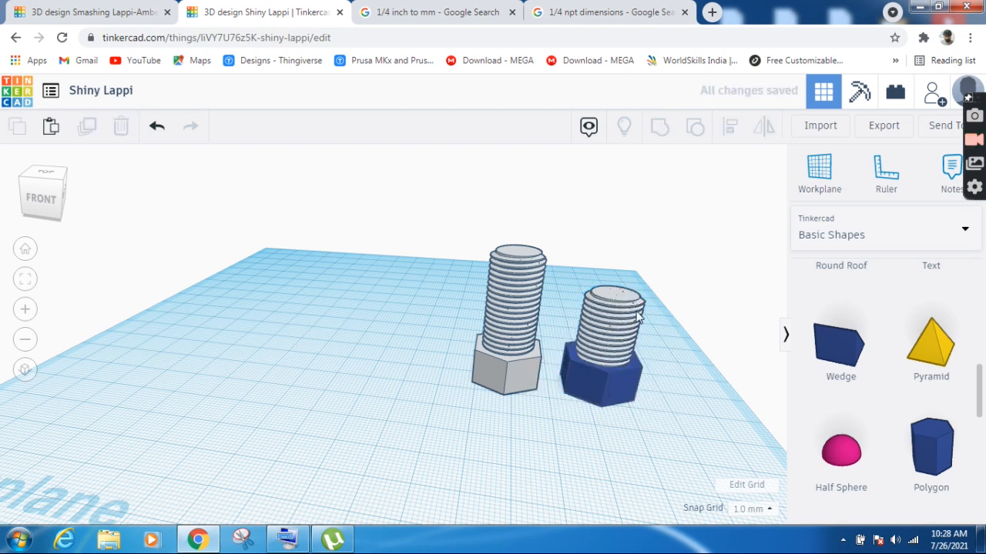
Lower the spare thread to 7 mm below the workplane so it passes right through the second hexagon.
left_click(618, 332)
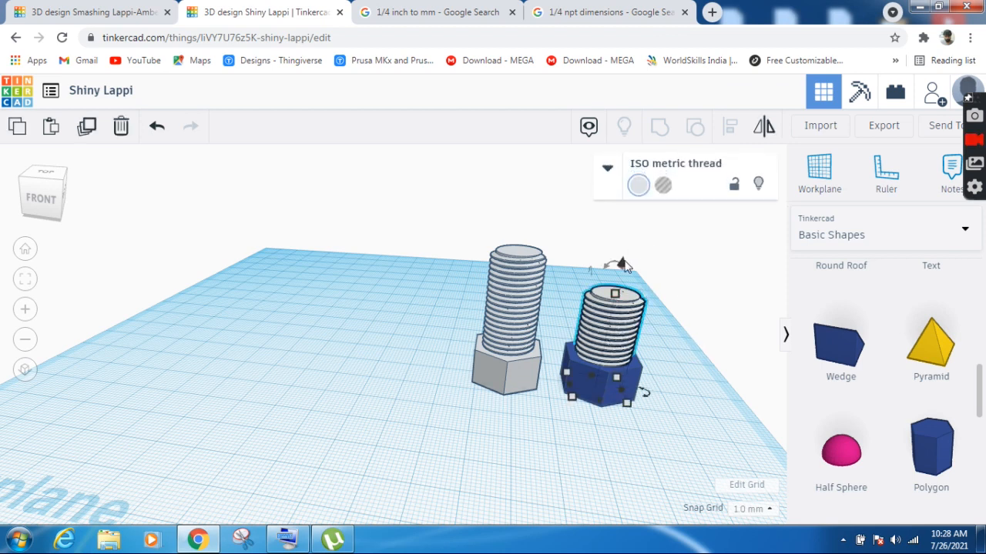
left_click_drag(623, 266, 623, 289)
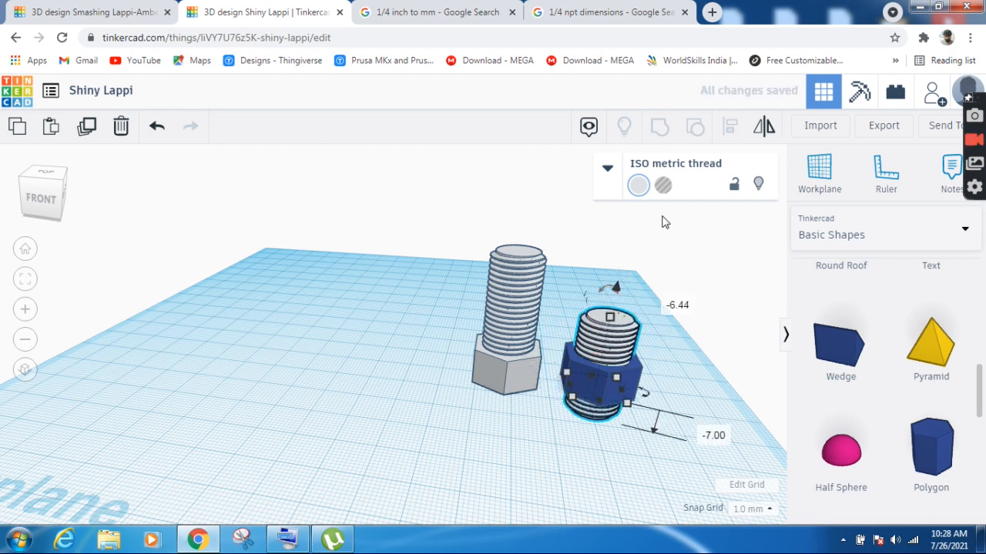
left_click(583, 286)
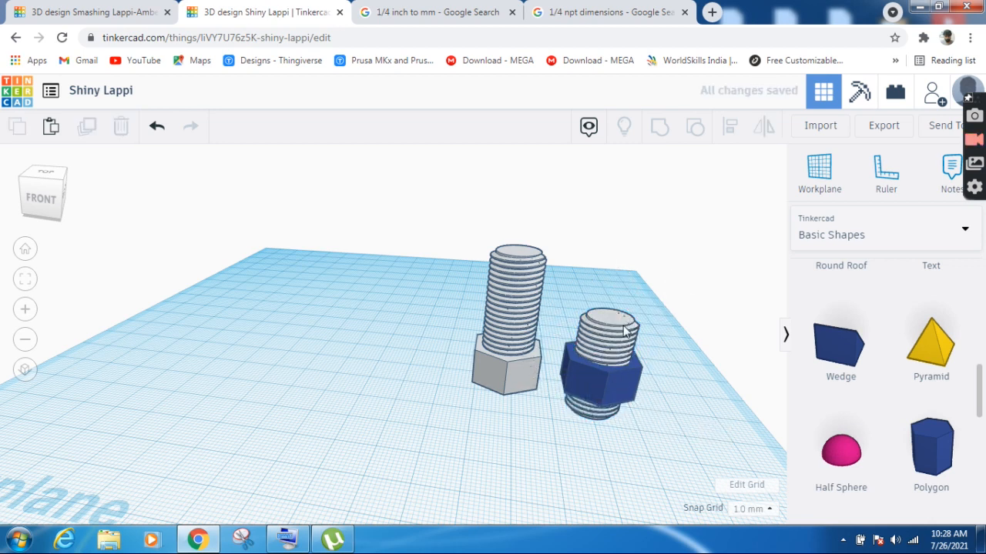
Turn the ISO metric thread running through the second hexagon into a hole.
left_click(625, 331)
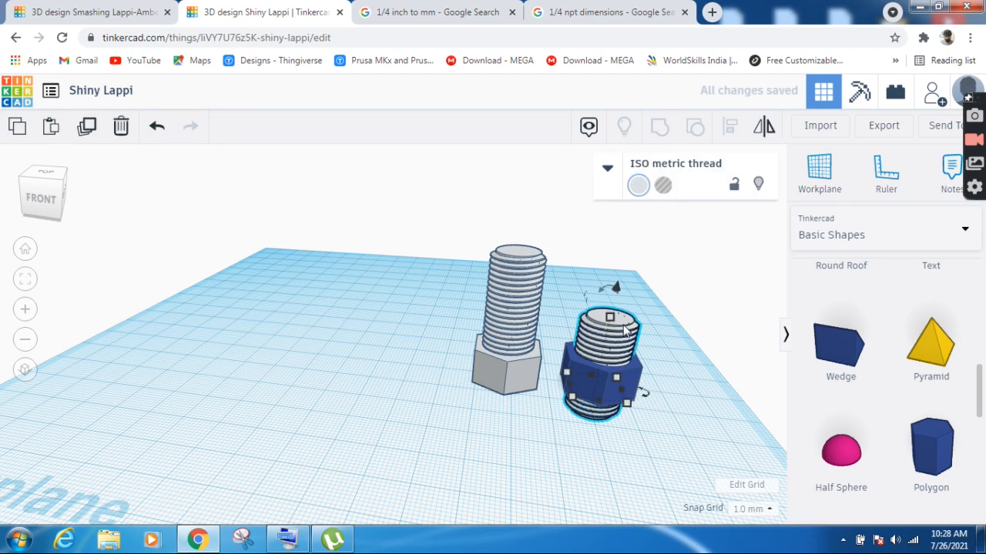
left_click(608, 169)
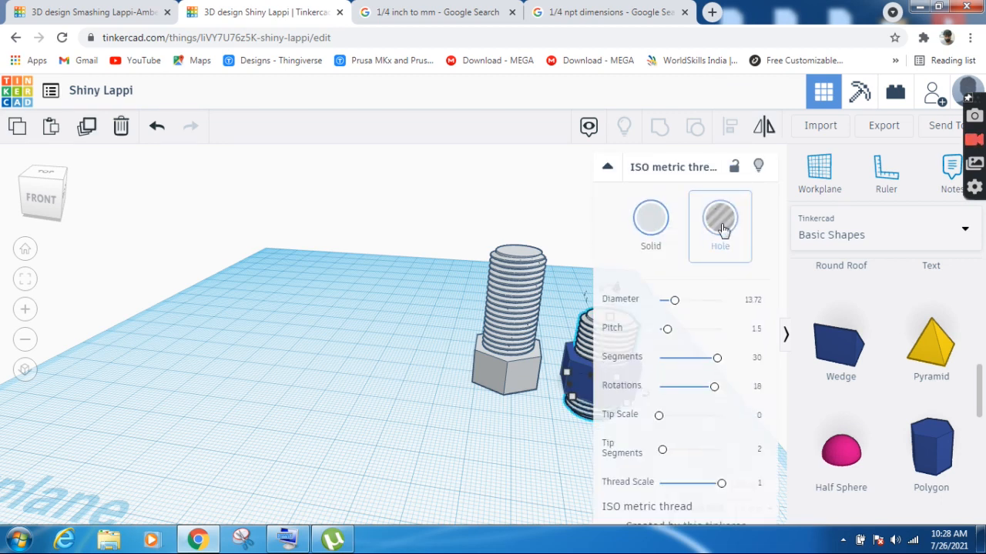
left_click(720, 223)
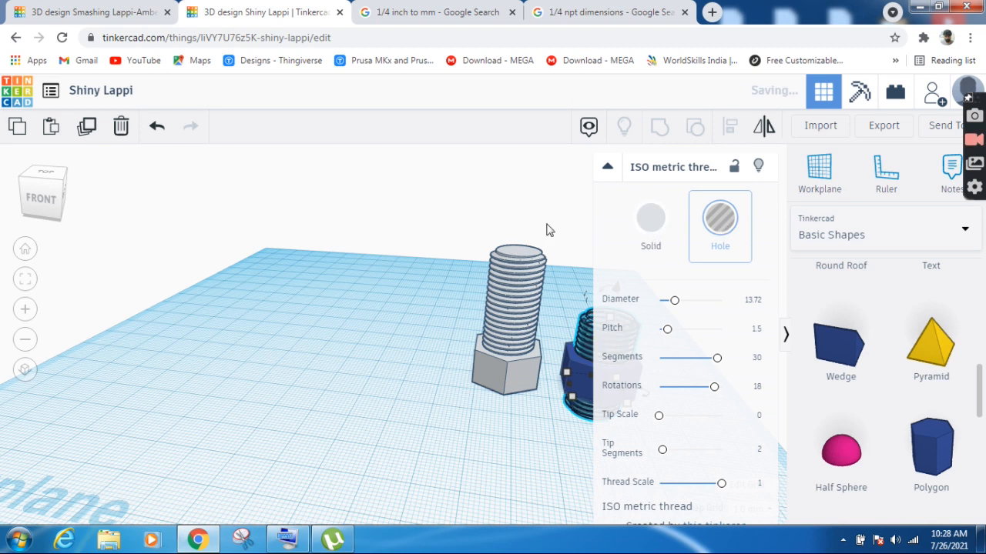
left_click(606, 169)
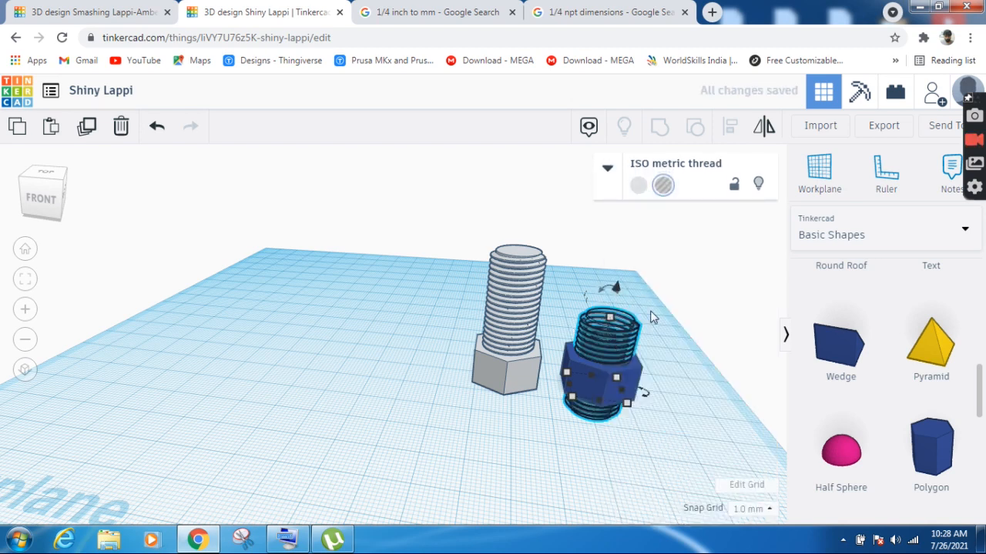
Group the thread hole with the blue hexagon to cut a threaded nut, and inspect the internal thread up close.
left_click(581, 412, "shift")
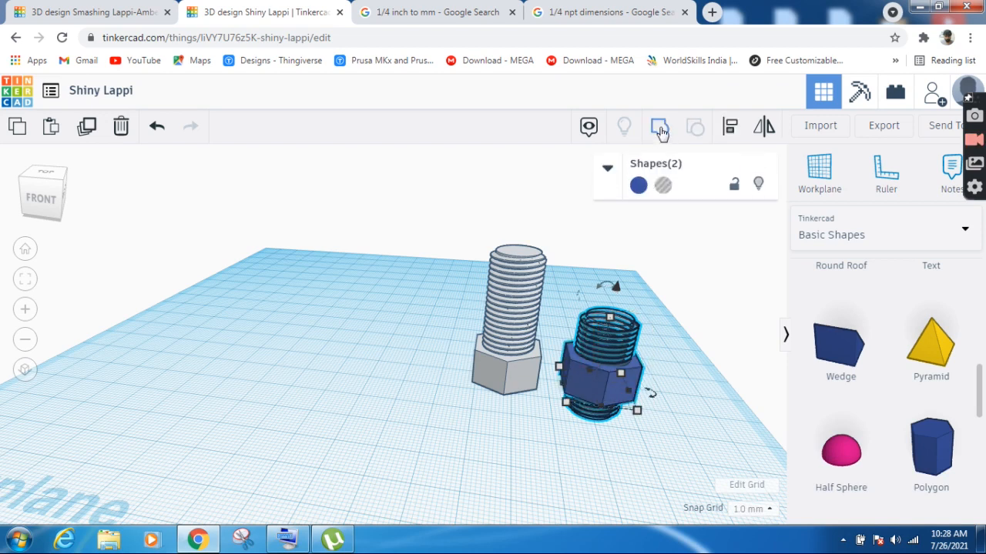
left_click(659, 132)
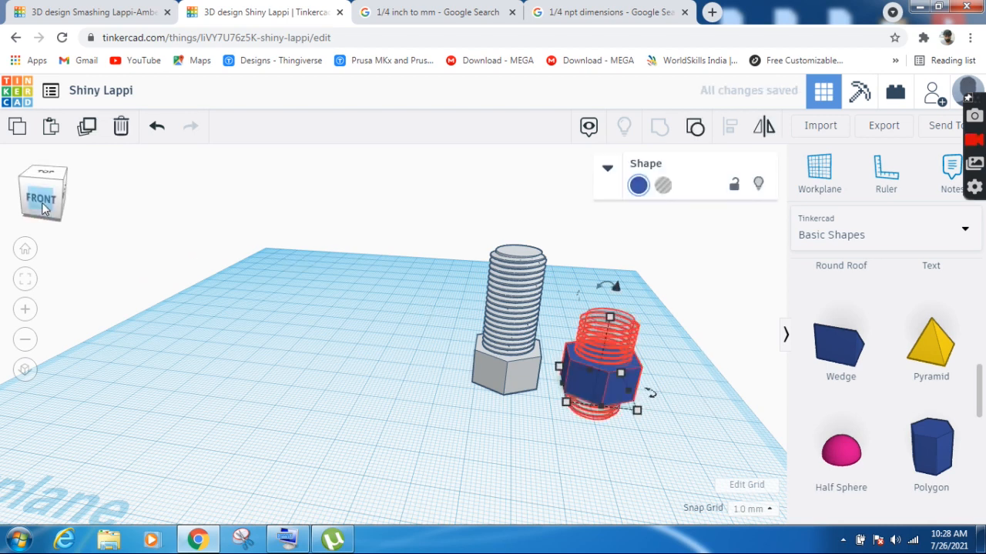
key("ctrl+g")
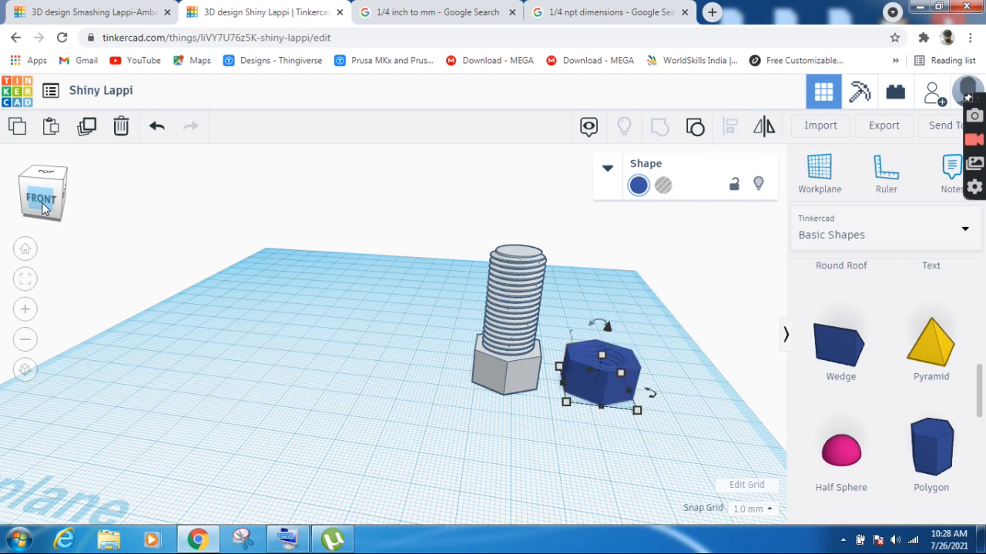
left_click_drag(44, 205, 46, 210)
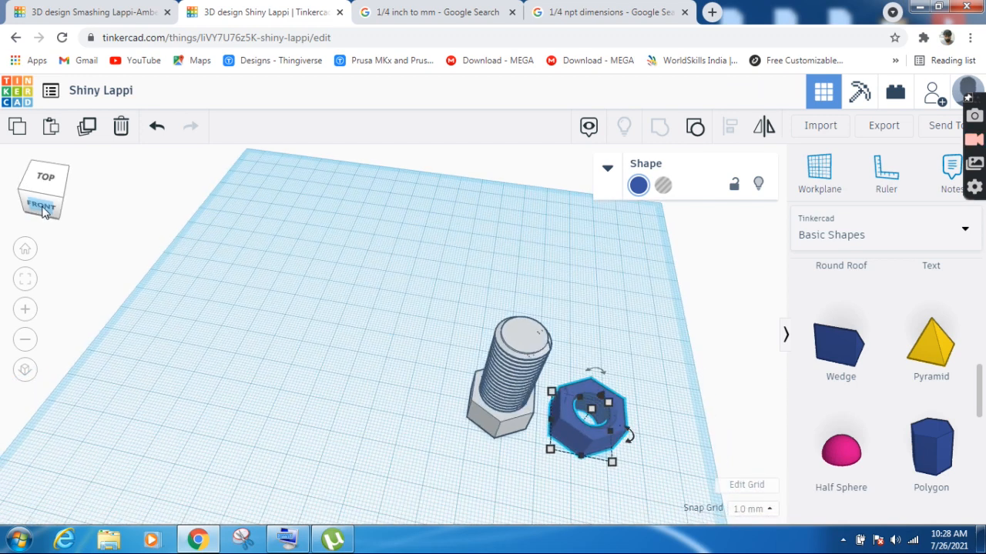
left_click(47, 205)
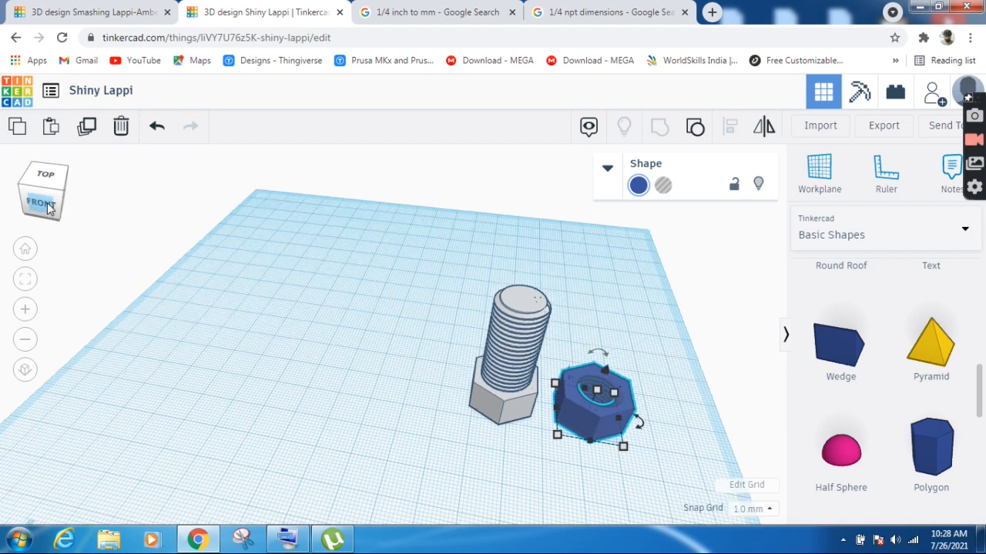
left_click(25, 313)
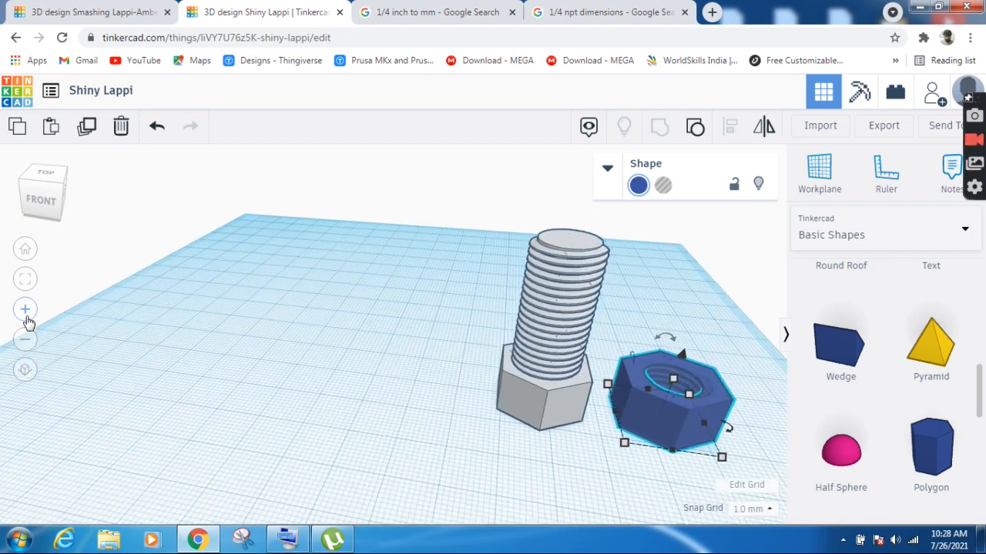
left_click(735, 397)
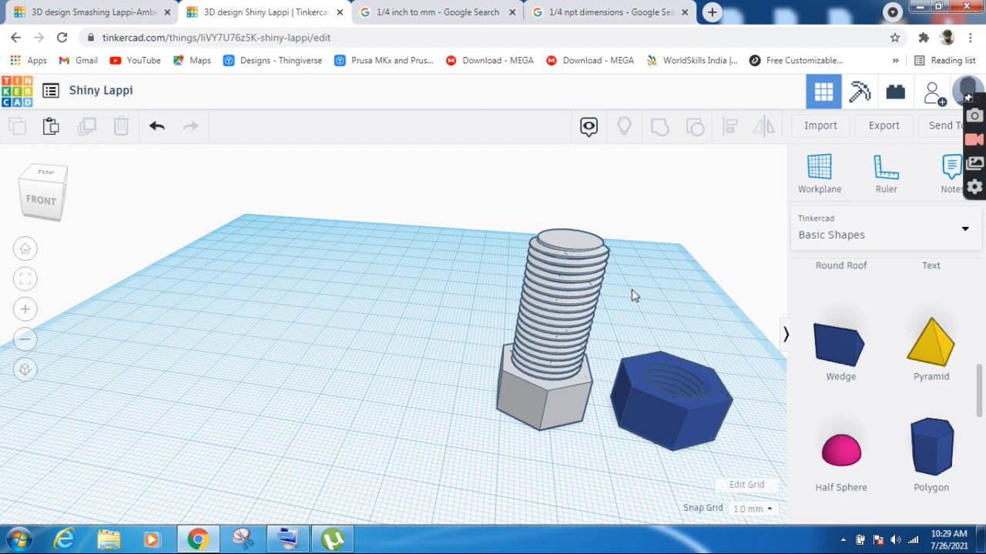
Raise the blue threaded nut straight up off the workplane to about the height of the bolt's tip.
left_click(664, 413)
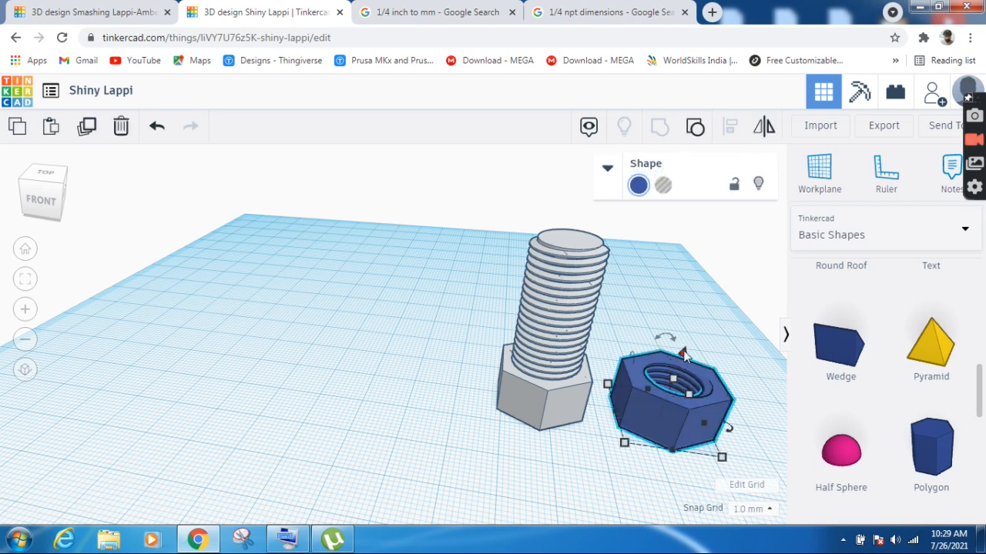
left_click_drag(683, 353, 705, 191)
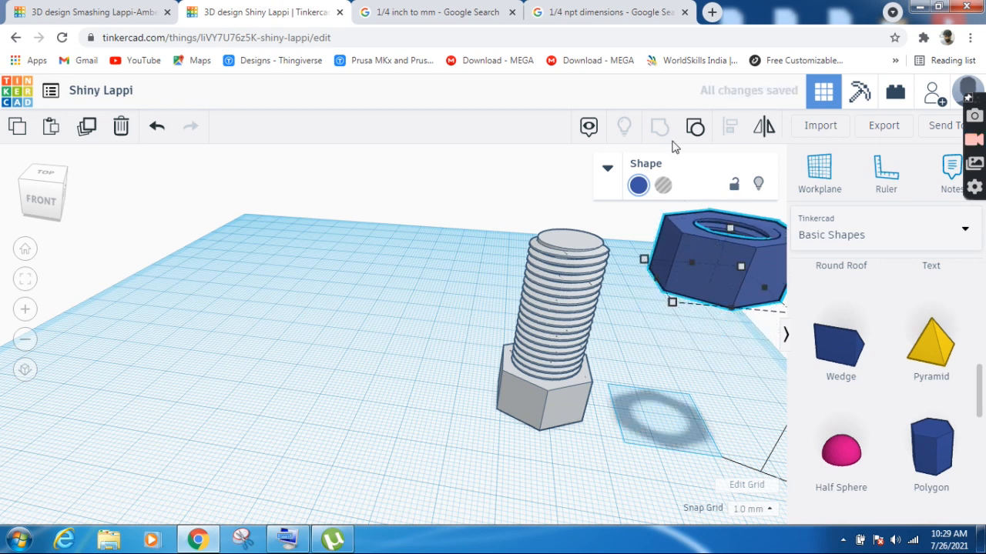
left_click(607, 170)
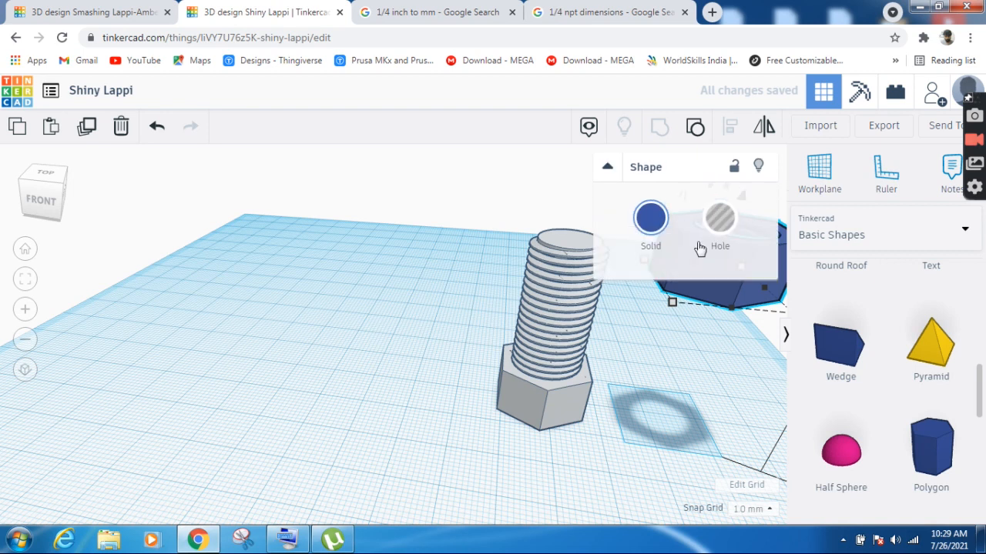
left_click(609, 171)
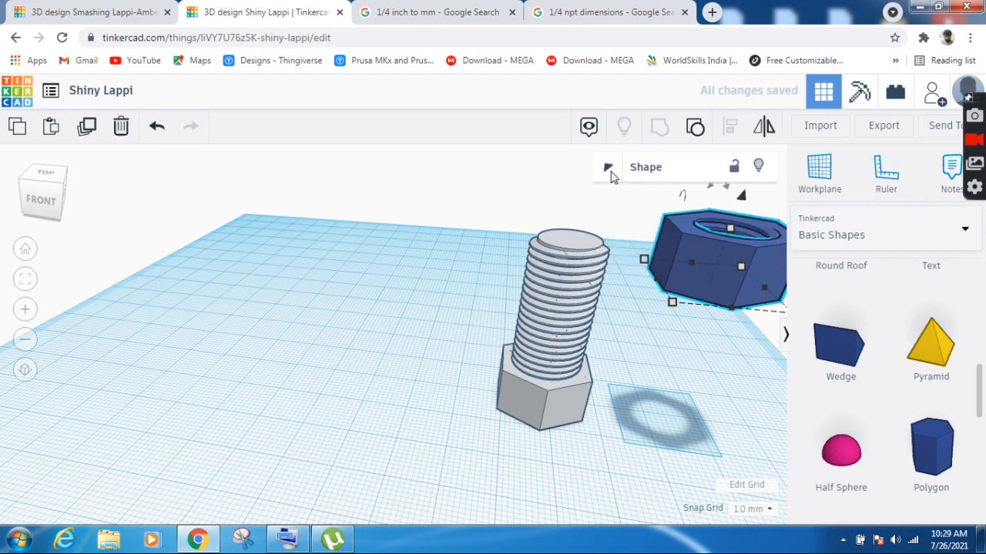
Shift the raised nut left along the workplane in 1 mm increments until it overlaps the bolt's threaded end.
key("Left")
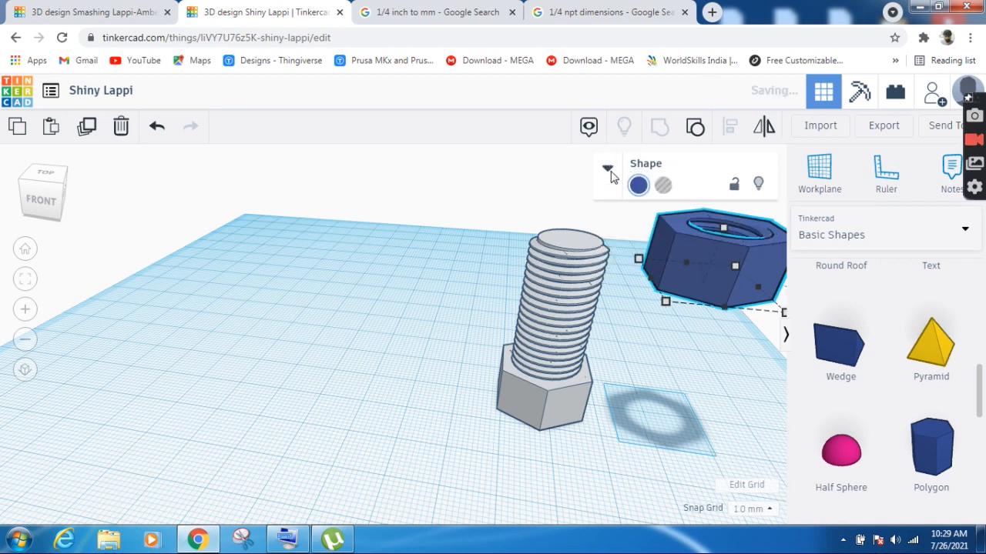
key("Left")
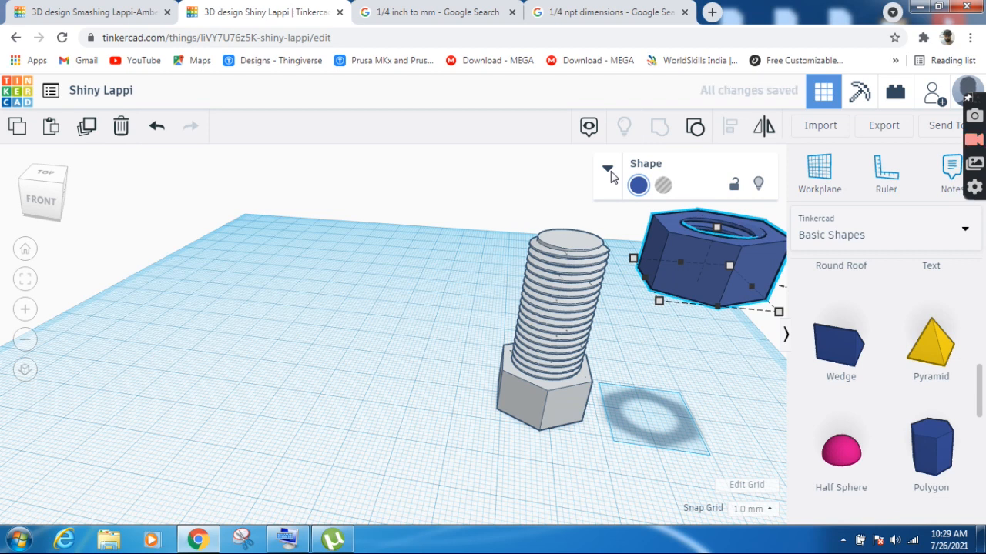
key("Left")
key("Left")
key("Left")
key("Left")
key("Left")
key("Left")
key("Left")
key("Left")
key("Left")
key("Left")
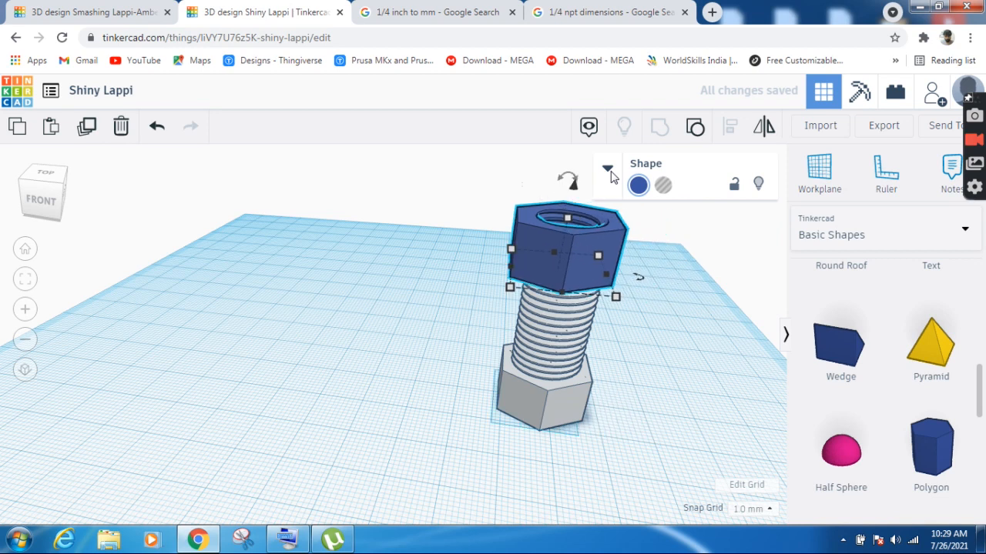
key("Left")
key("Left")
key("Left")
key("Left")
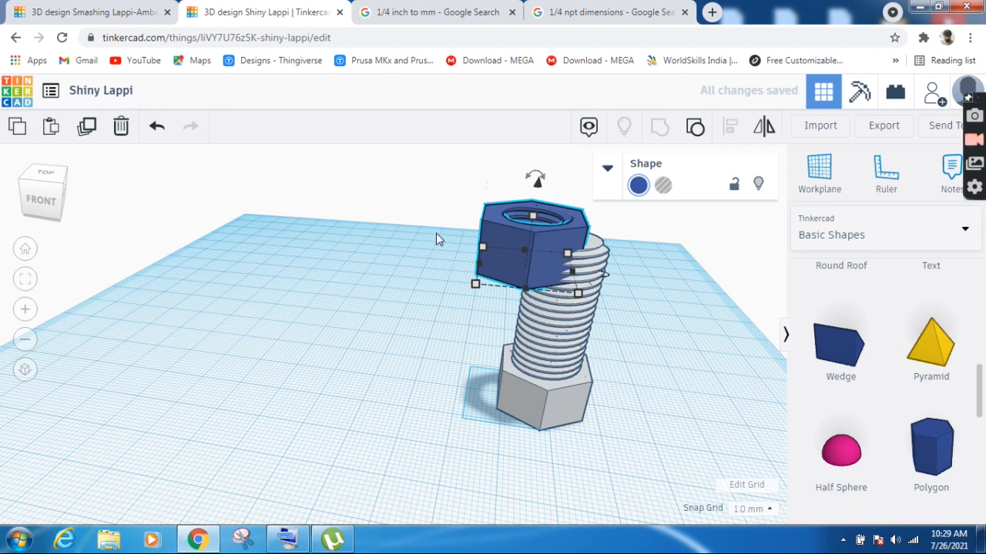
Centre the nut and the bolt on each other along their left-right axis with the Align tool.
left_click_drag(436, 233, 624, 420)
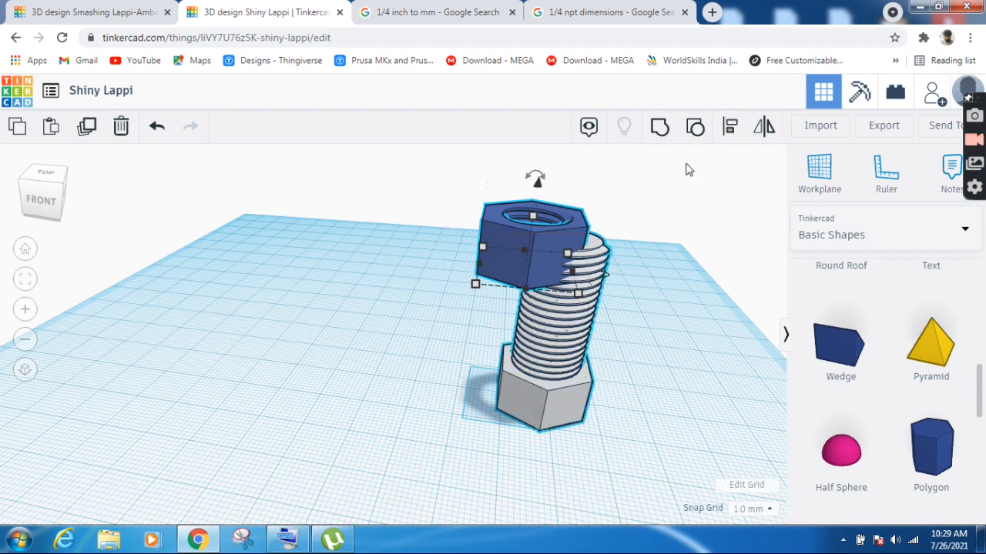
left_click(730, 129)
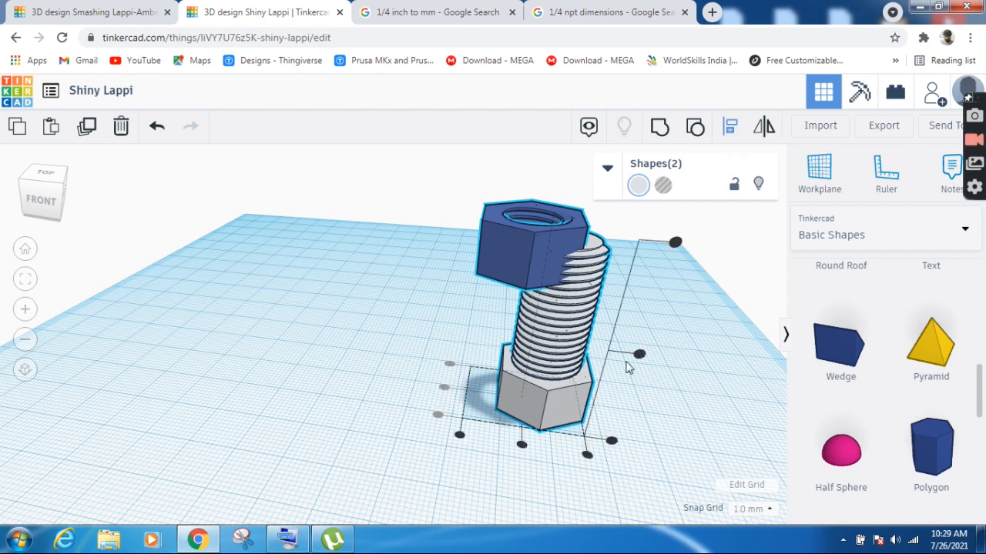
left_click(522, 446)
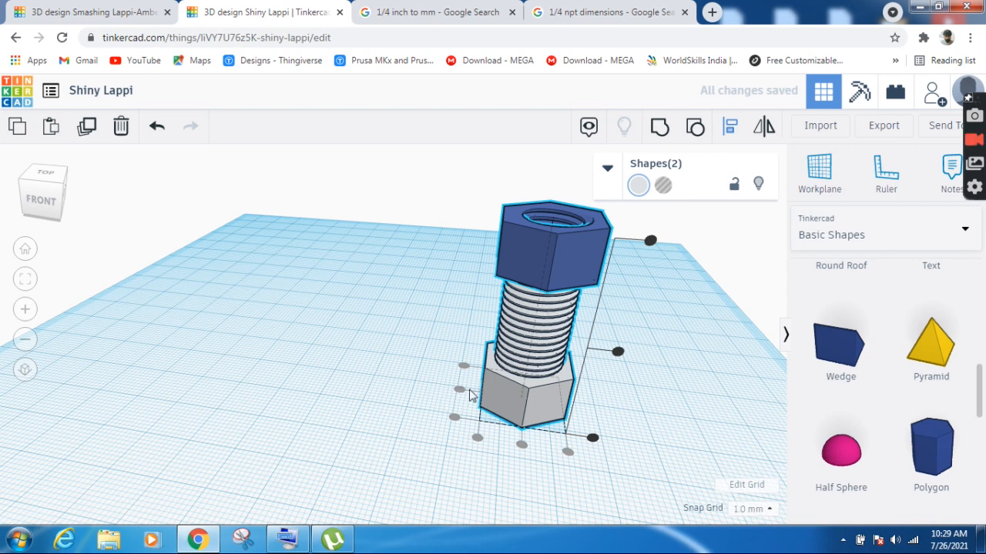
left_click(659, 365)
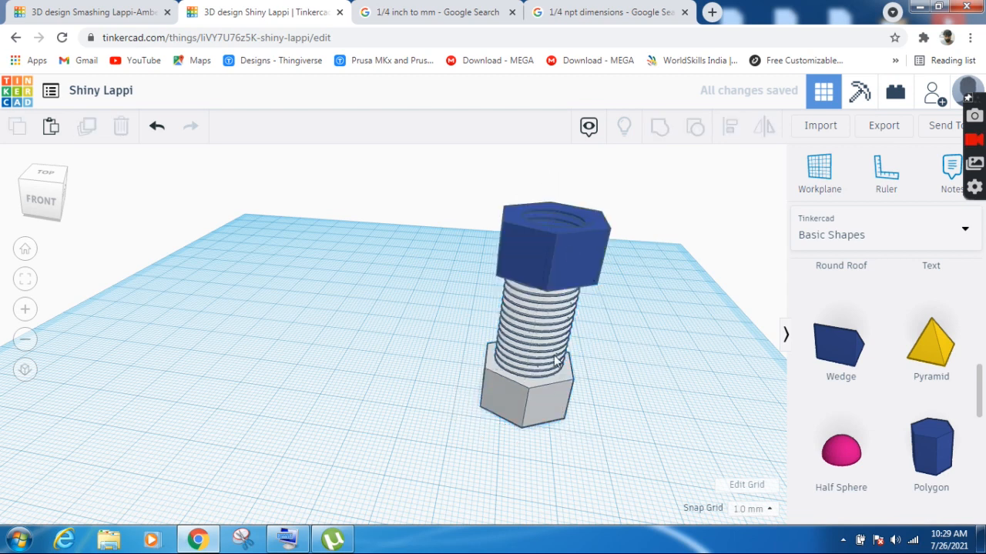
Align the nut and the bolt to their vertical middle so the nut sits partway along the thread.
left_click_drag(475, 204, 587, 433)
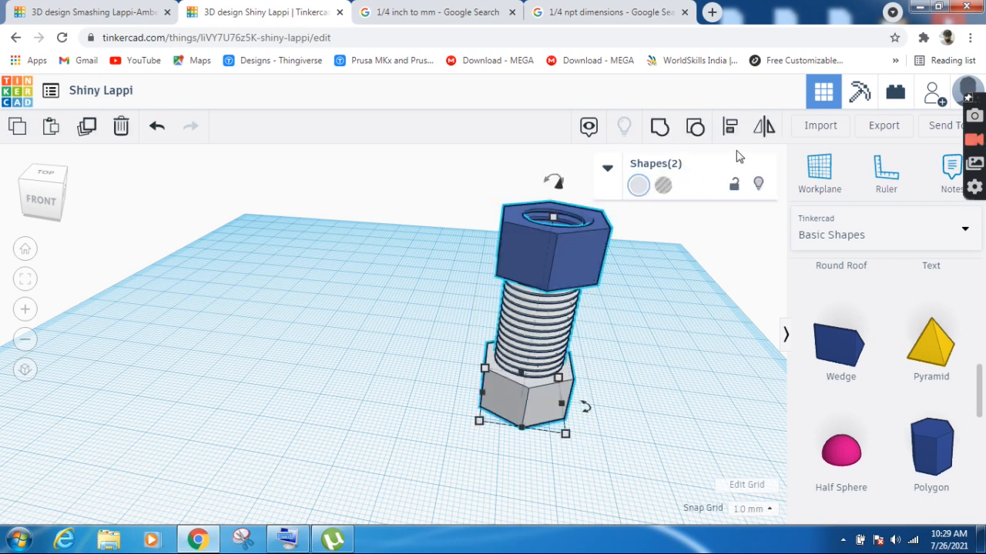
left_click(731, 129)
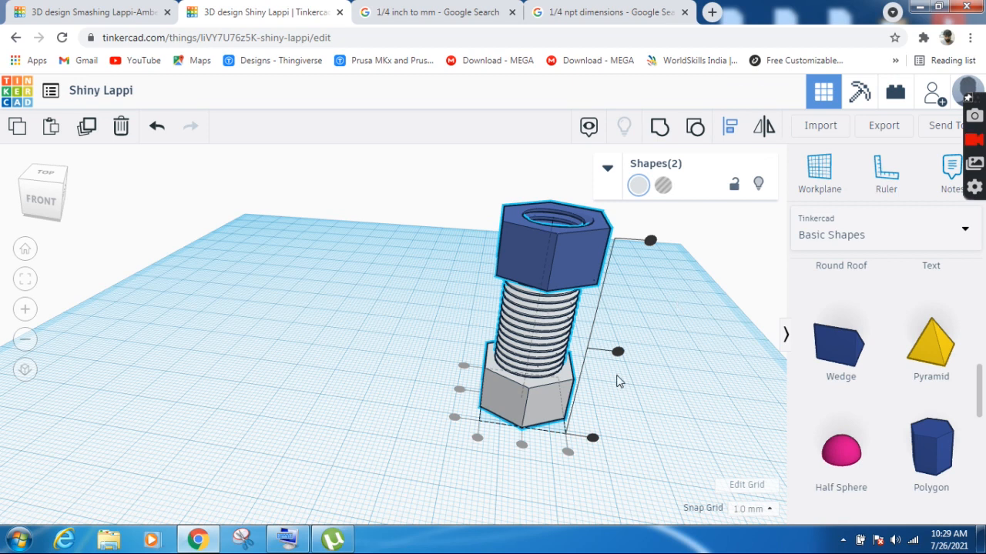
left_click(616, 354)
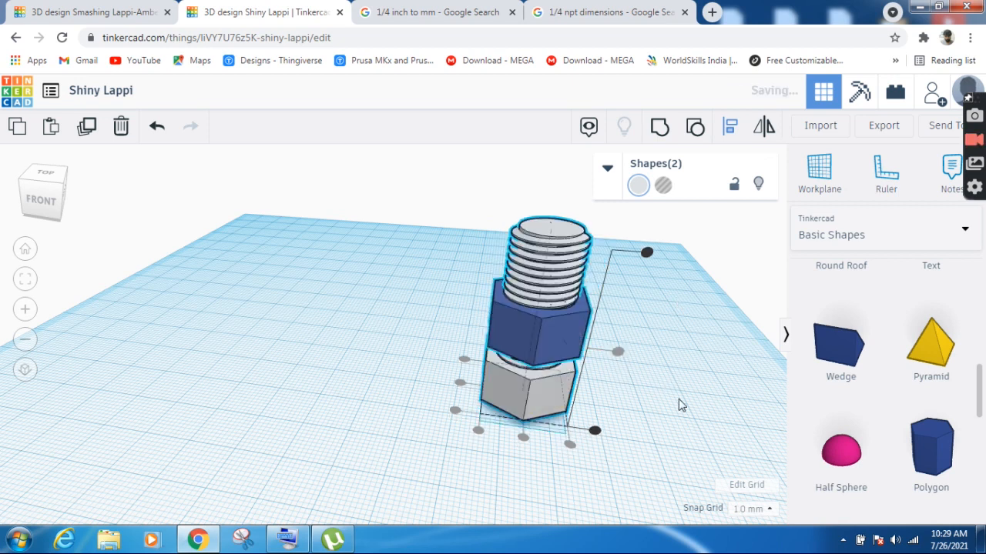
left_click(667, 340)
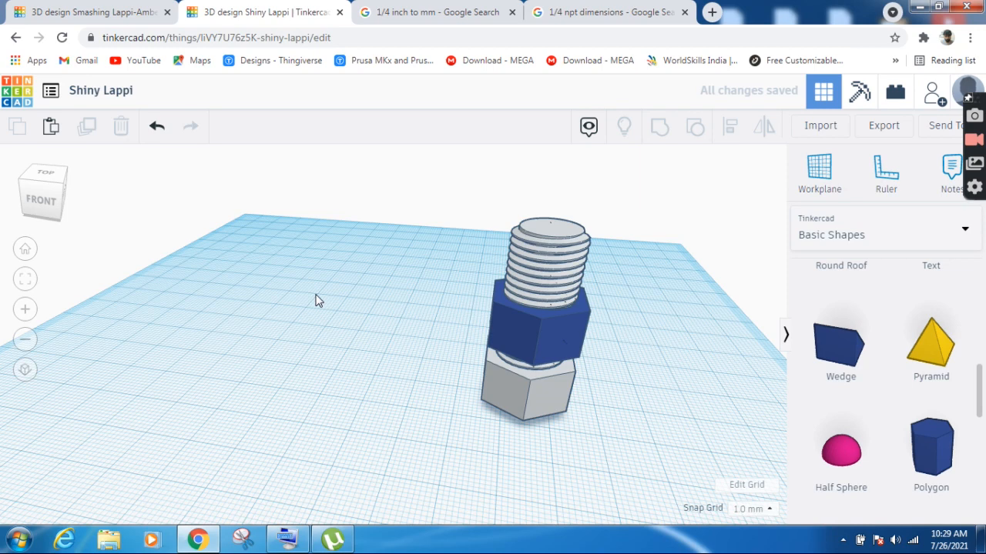
Examine the nut's fit on the bolt from the front and try rotating the nut about its vertical axis.
left_click(47, 210)
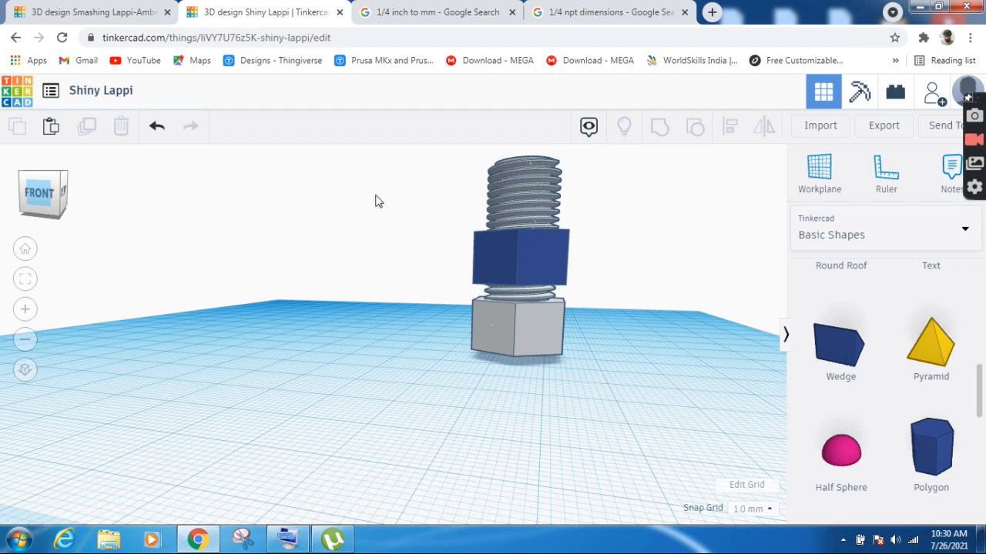
left_click(507, 254)
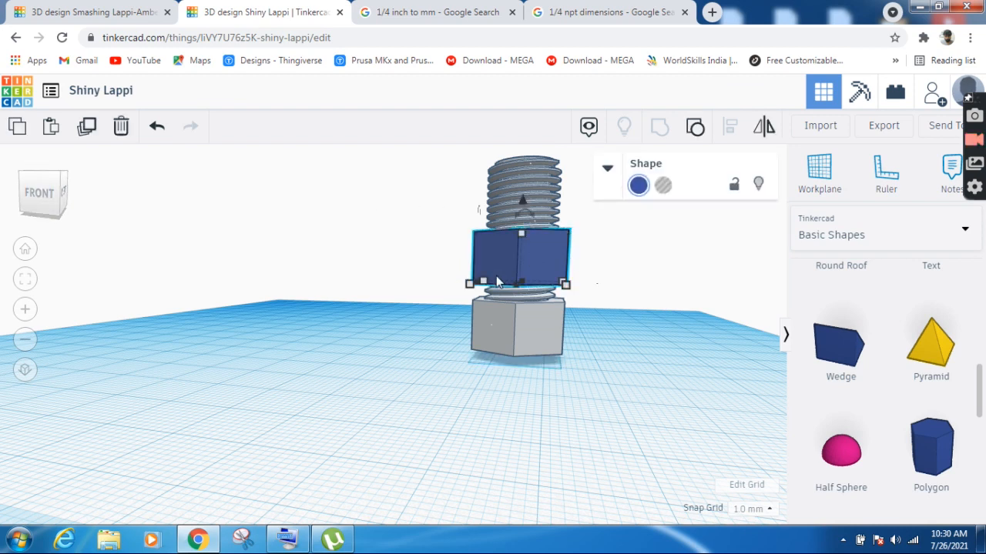
left_click(45, 204)
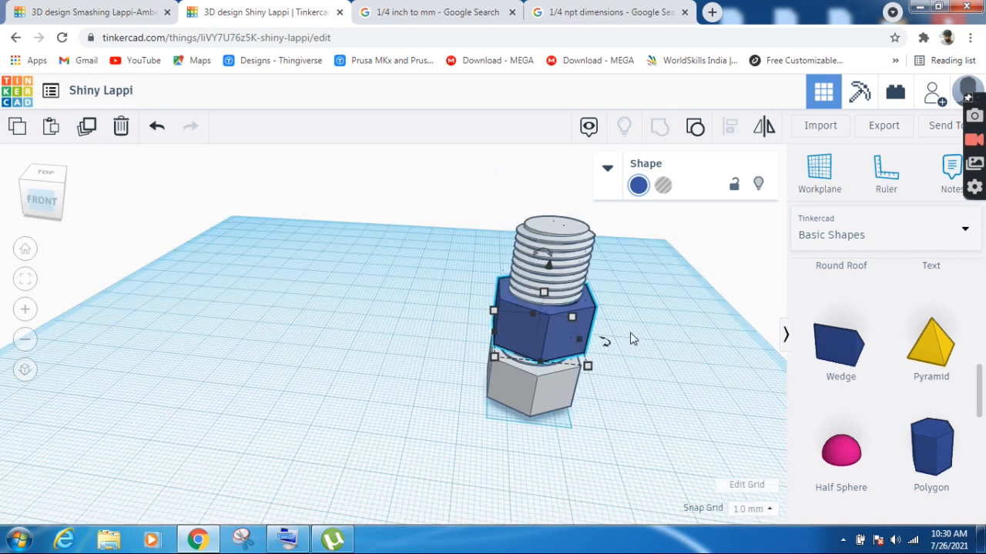
left_click_drag(608, 351, 573, 345)
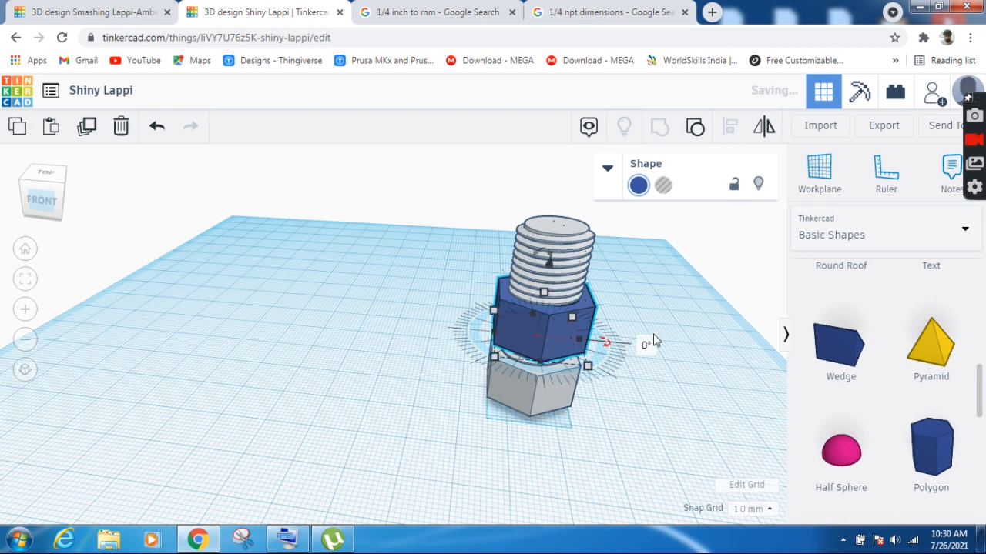
left_click(709, 348)
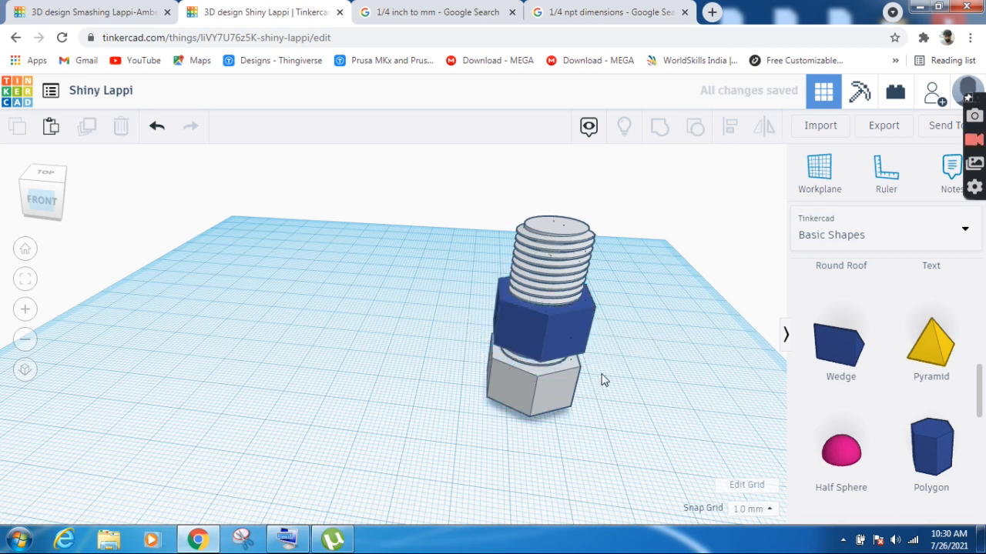